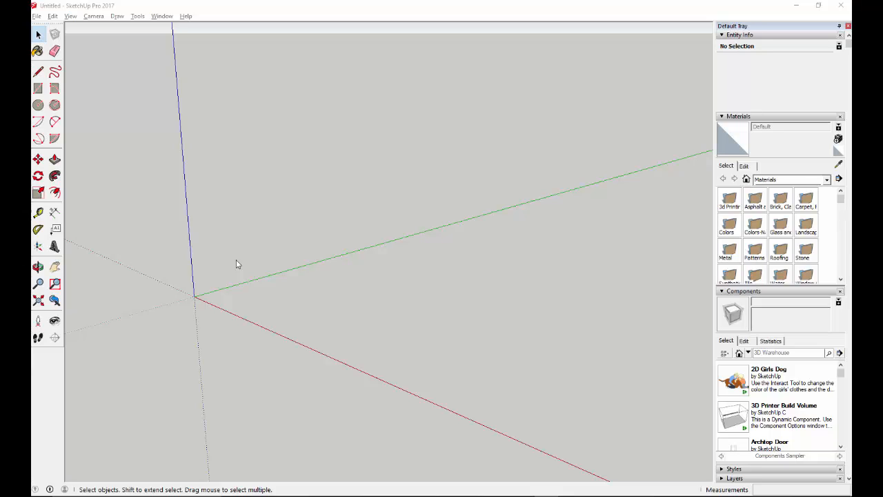
- Draw a rectangle about 3' 4" by 3' 8" on the ground near the origin and extrude it up about 2' 8"
click(38, 88)
click(279, 295)
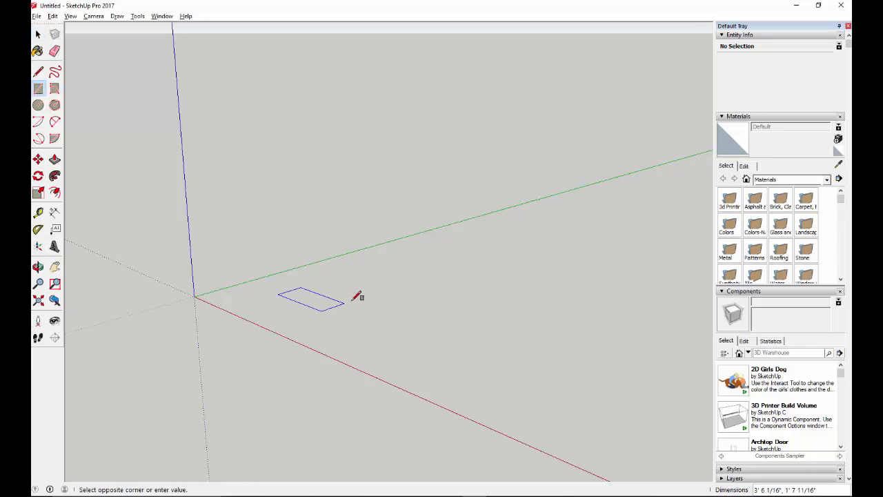
click(371, 291)
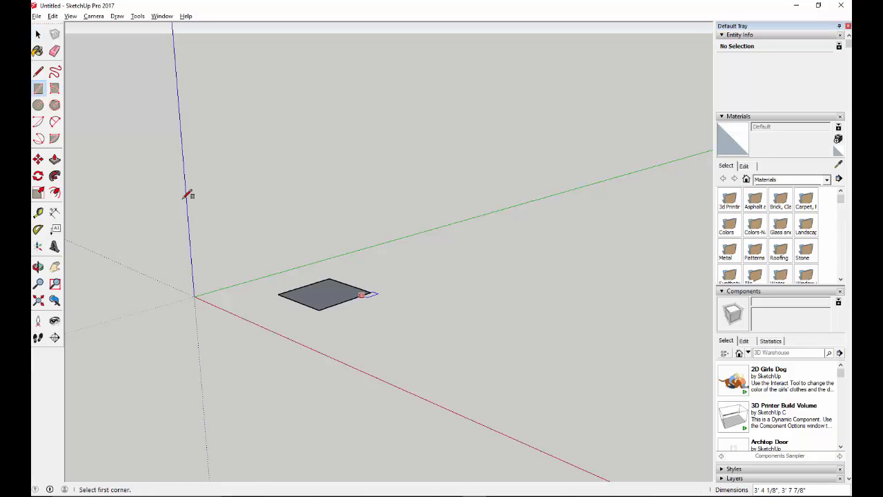
click(54, 158)
click(322, 293)
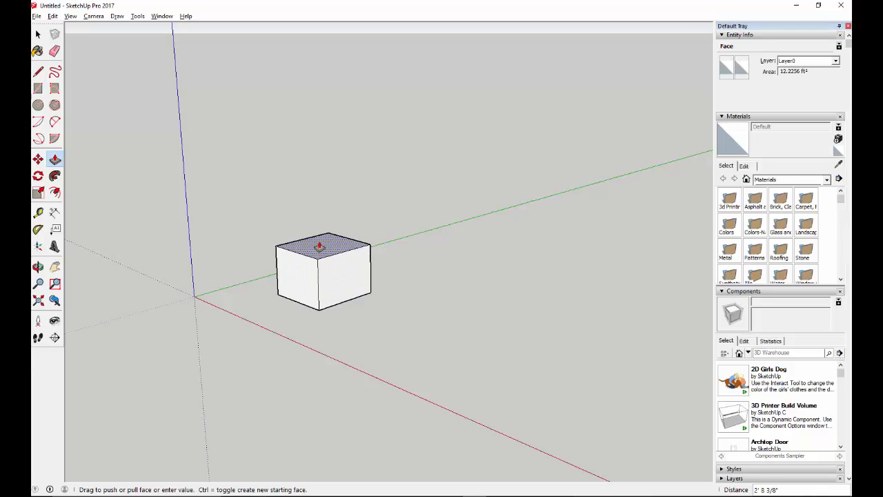
click(317, 240)
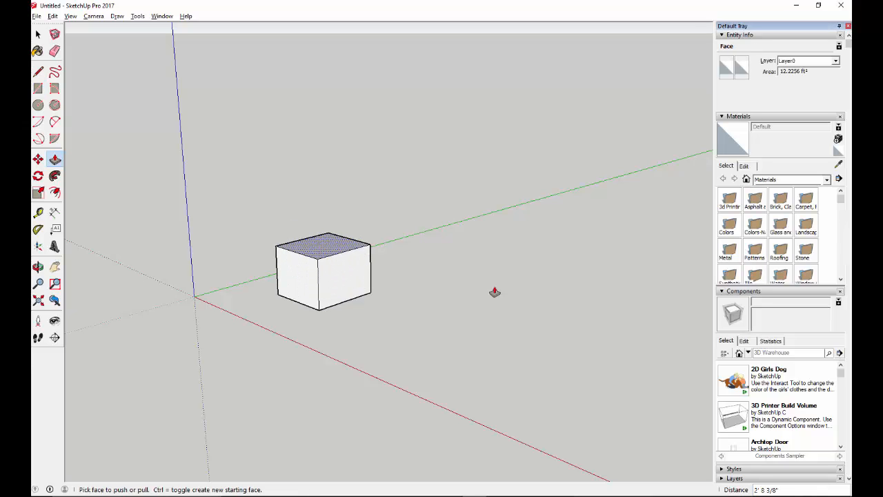
- Draw a rectangle about 2' by 6' 6" on the ground beside the cube-like box and extrude it into a long box
click(38, 88)
click(340, 326)
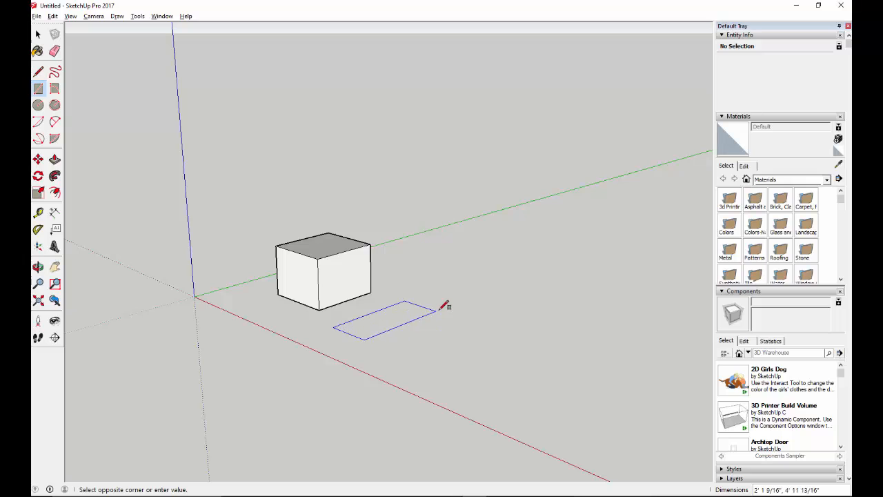
click(455, 298)
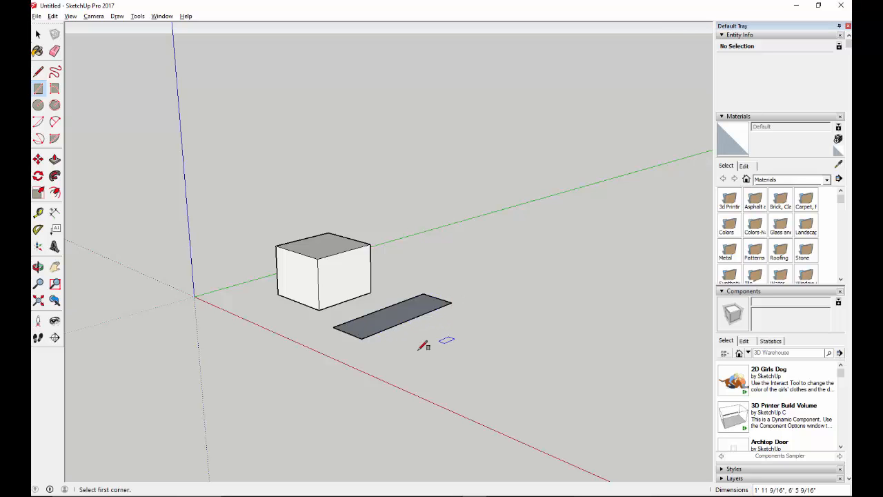
click(54, 159)
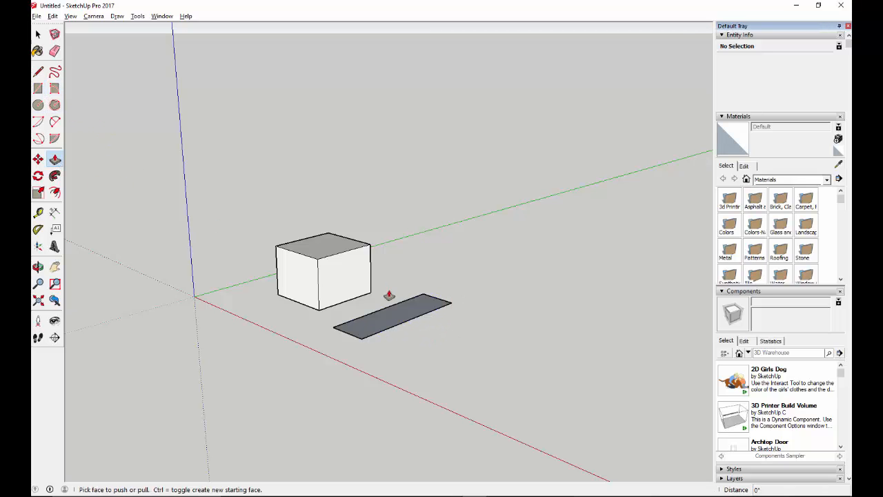
drag(398, 304, 398, 249)
- Select the entire long box and move it by its bottom front corner onto the cube-like box's adjacent bottom front corner
middle_drag(437, 355, 386, 278)
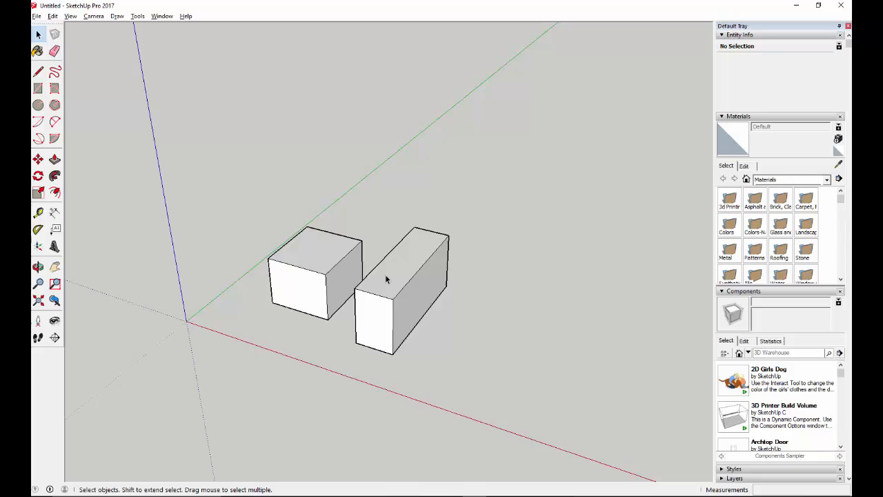
triple_click(386, 278)
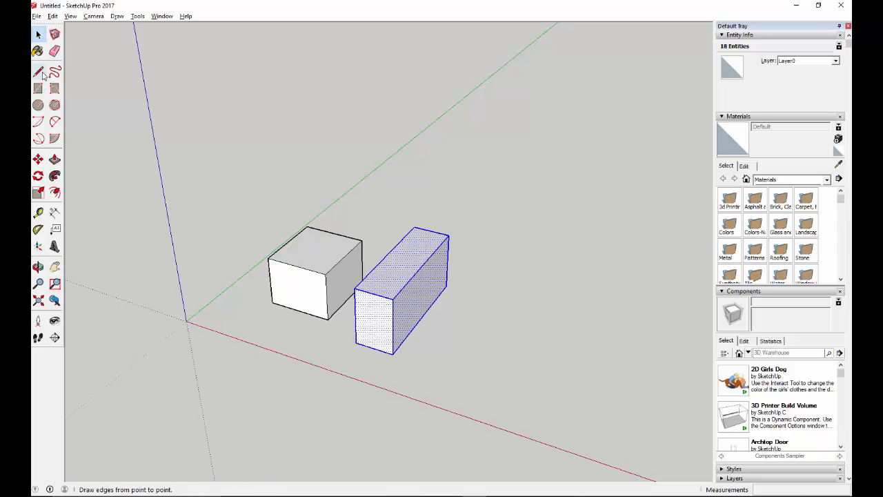
click(38, 159)
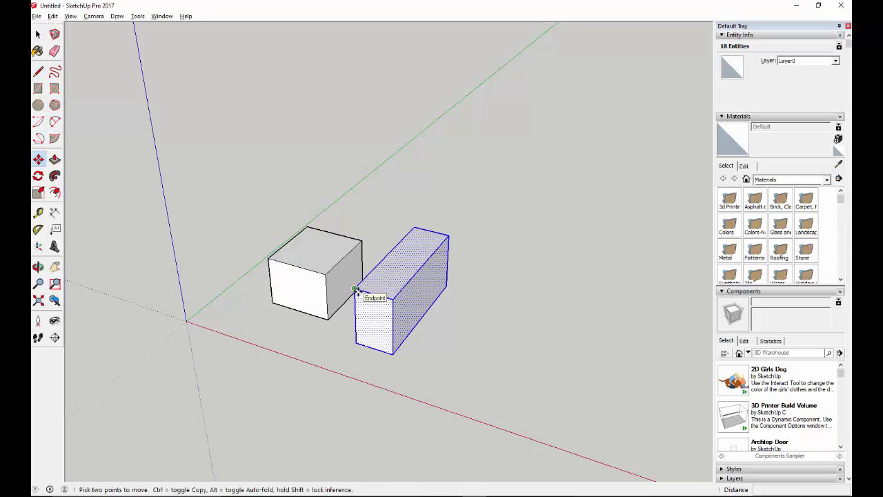
click(356, 342)
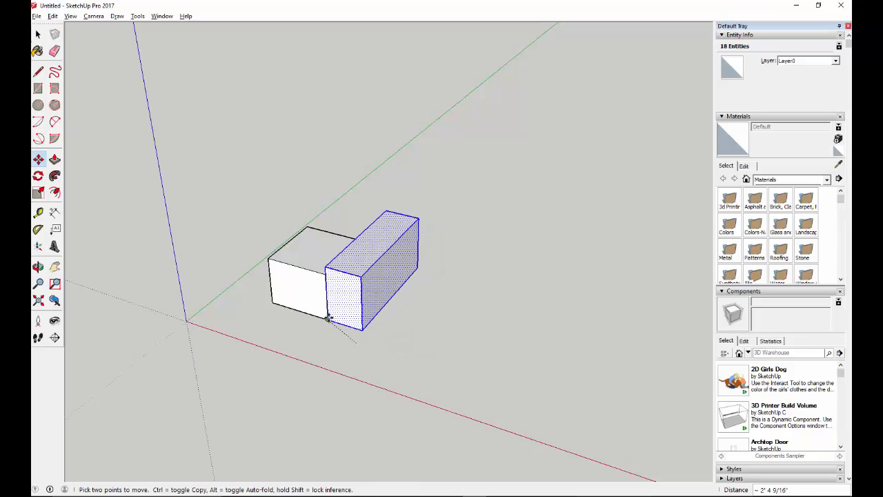
click(328, 318)
- Select all geometry connected to the long box to examine whether the two touching boxes are stuck together
middle_drag(233, 338, 238, 139)
key(space)
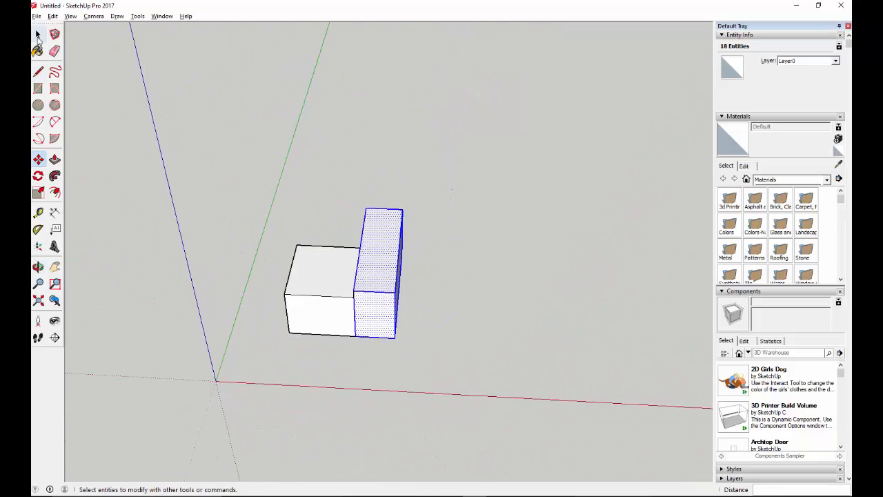
click(238, 139)
middle_drag(354, 319, 365, 296)
triple_click(376, 293)
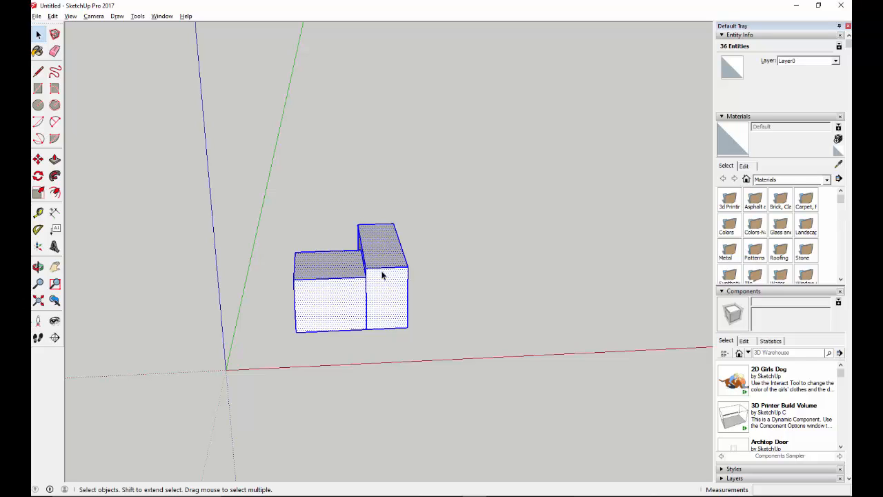
click(376, 351)
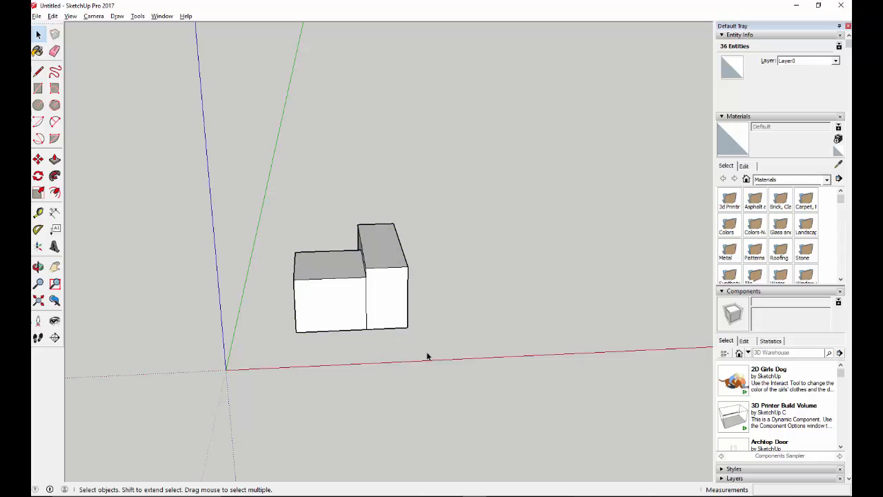
triple_click(379, 298)
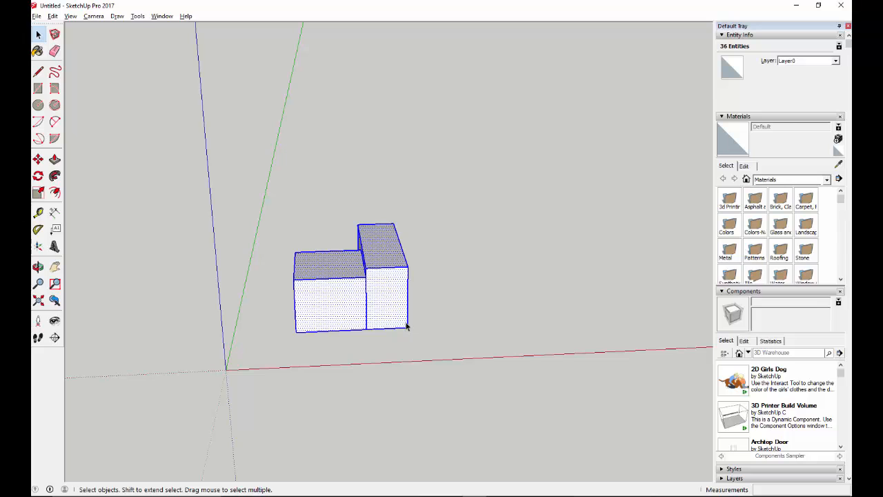
- Undo the last move of the long box and clear the selection
key(ctrl+z)
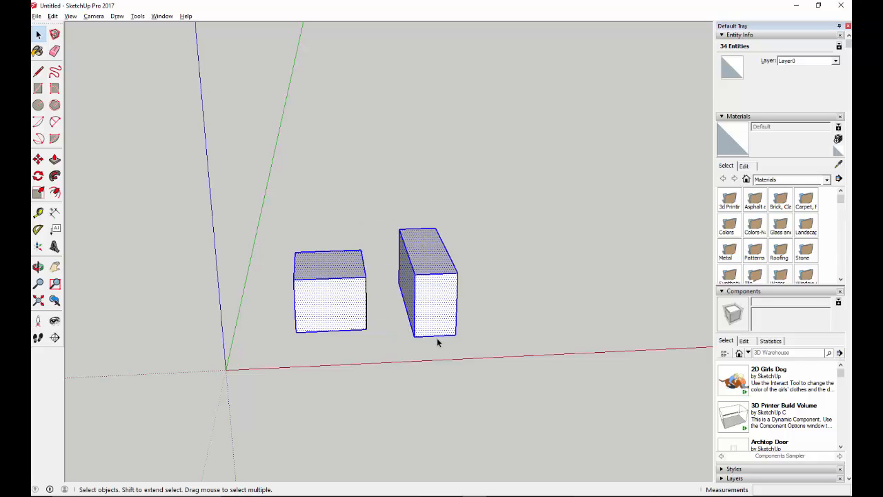
click(299, 354)
middle_drag(434, 376, 392, 403)
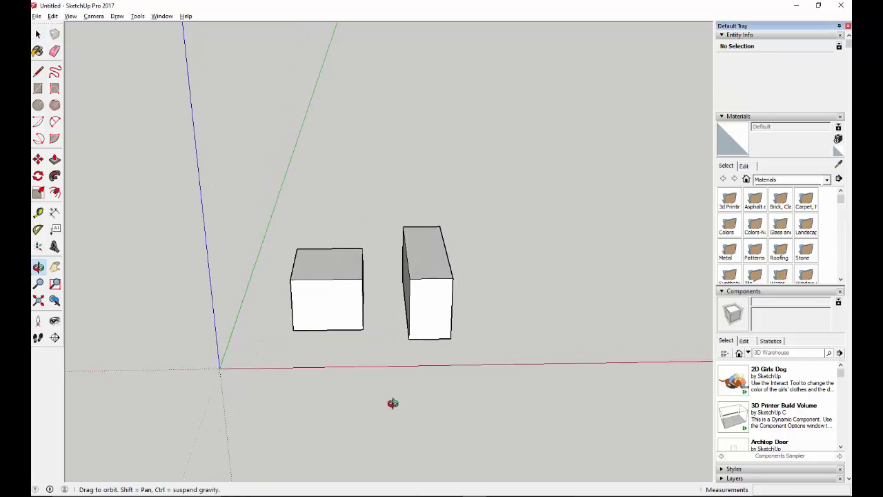
drag(392, 403, 338, 440)
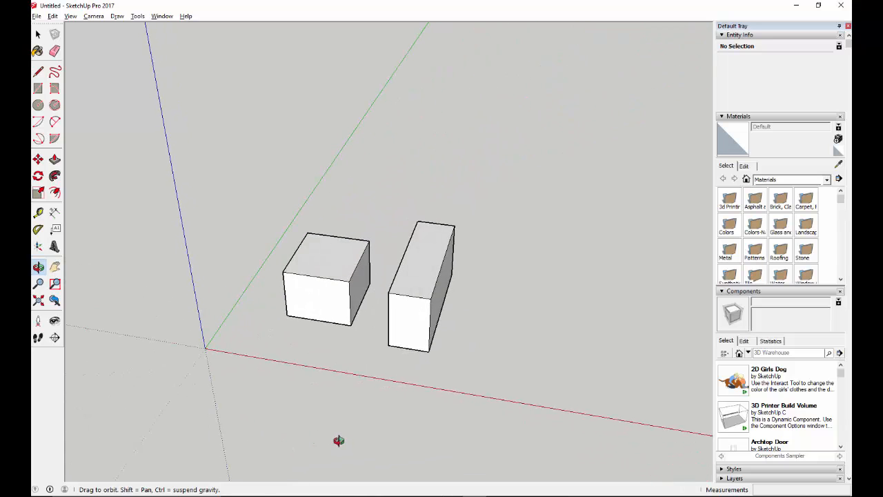
- Select all faces and edges of the cube-like box and make them a group
key(space)
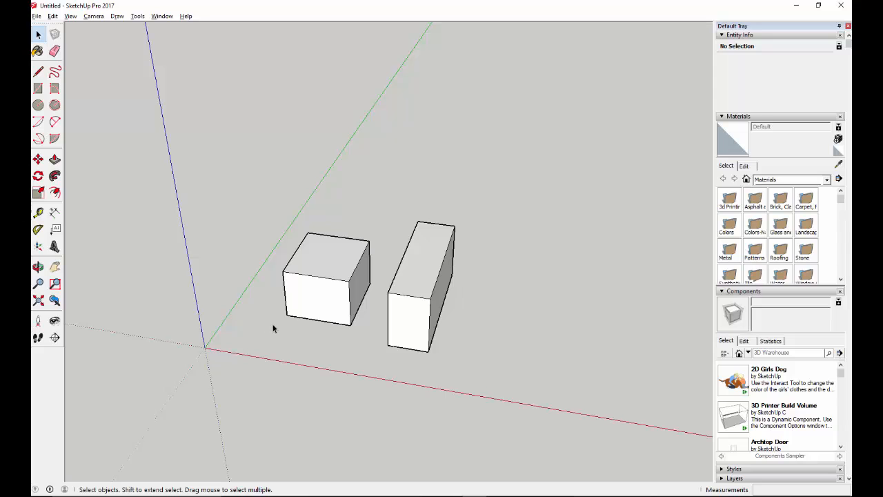
triple_click(347, 256)
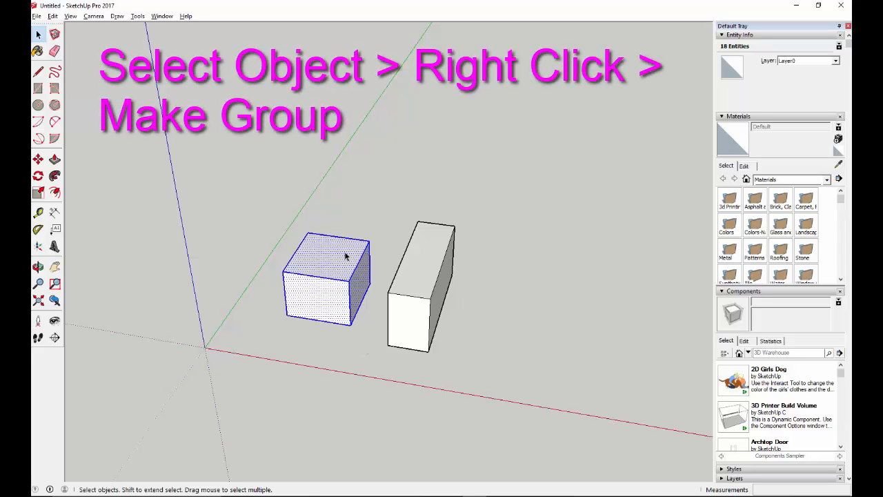
right_click(346, 256)
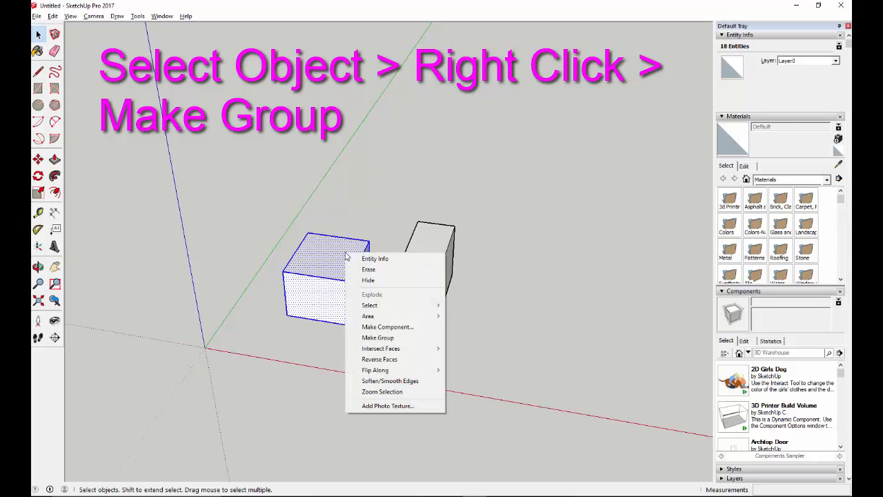
click(377, 338)
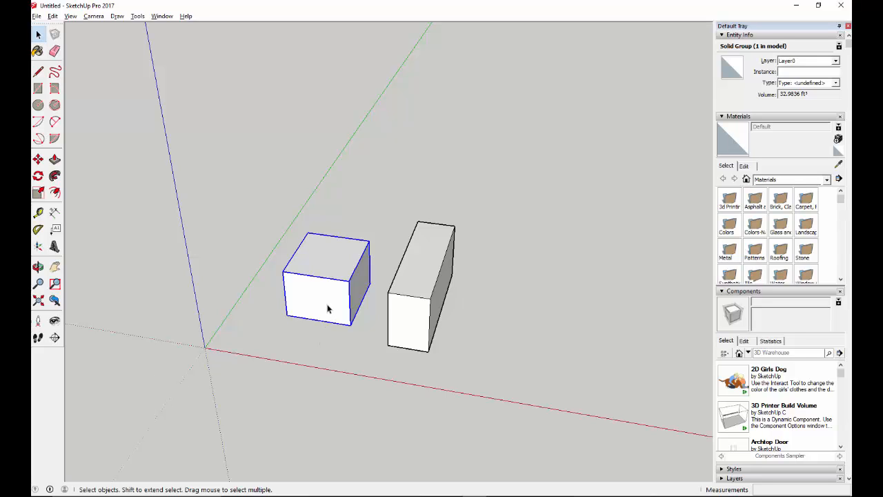
click(297, 340)
click(326, 305)
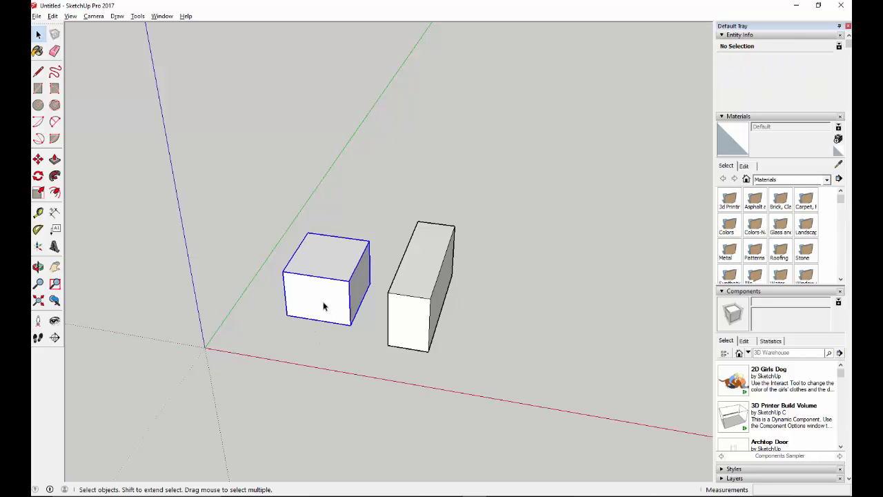
- Move the grouped box freely around the ground several times, setting it down beside the long box, and clear the selection
middle_drag(340, 330, 299, 374)
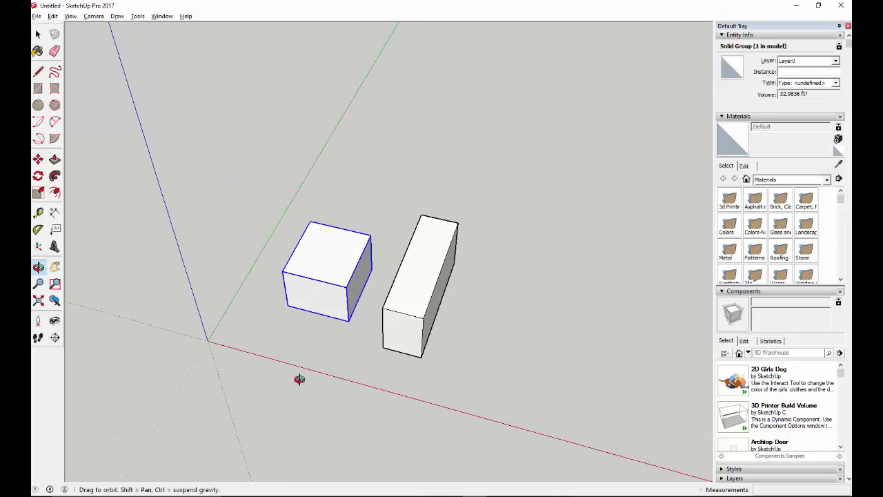
click(38, 159)
click(314, 275)
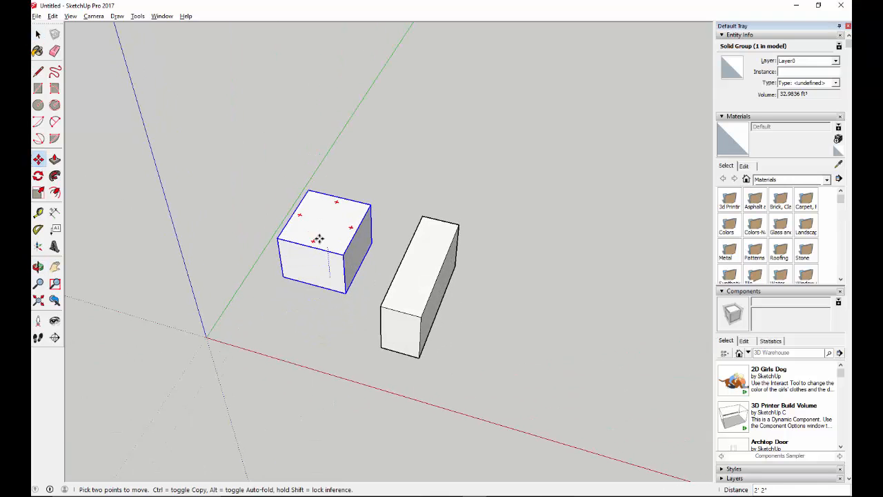
click(276, 304)
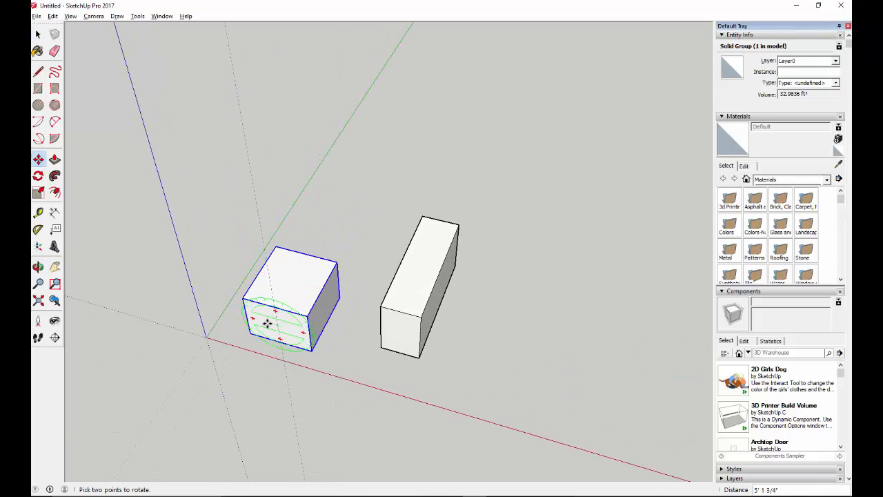
click(281, 285)
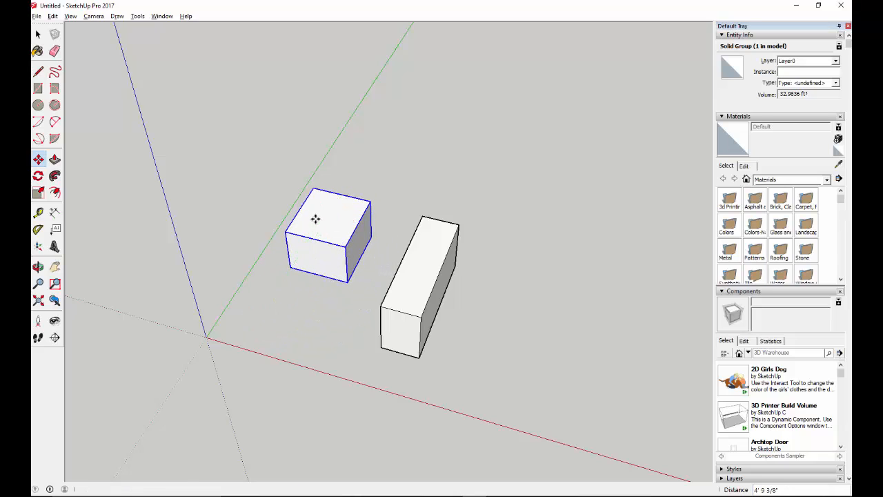
click(317, 220)
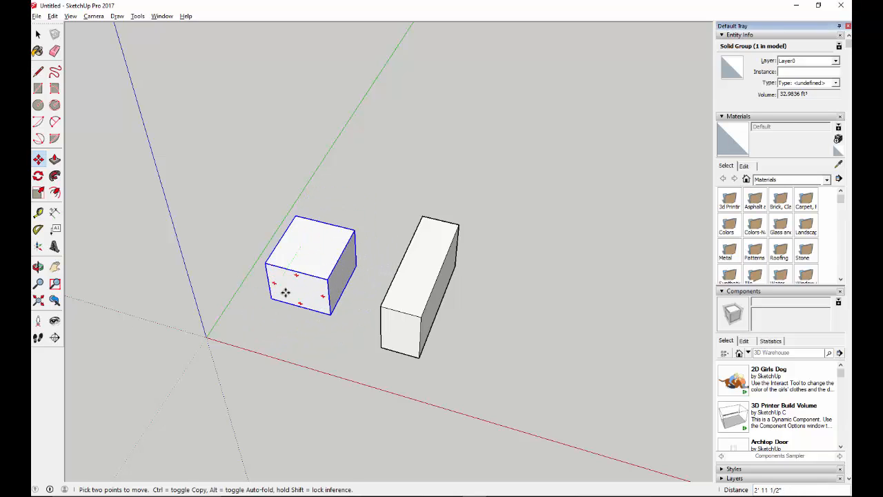
click(286, 291)
click(38, 33)
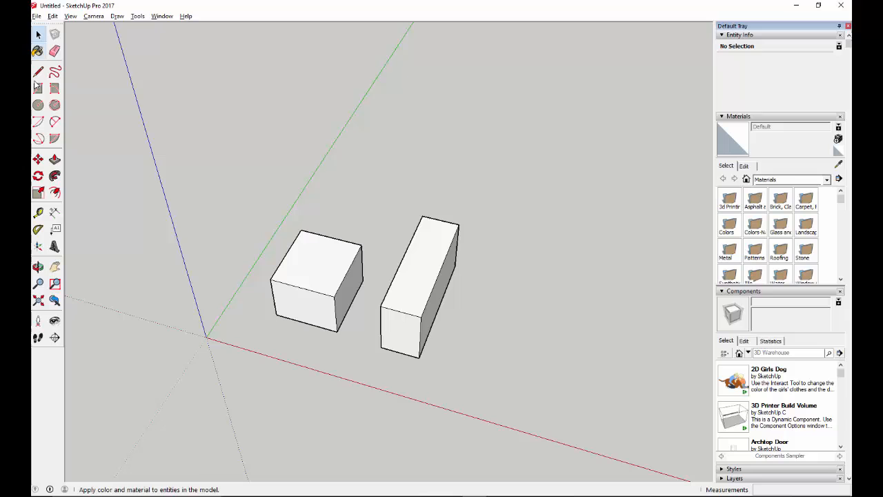
click(38, 158)
click(416, 288)
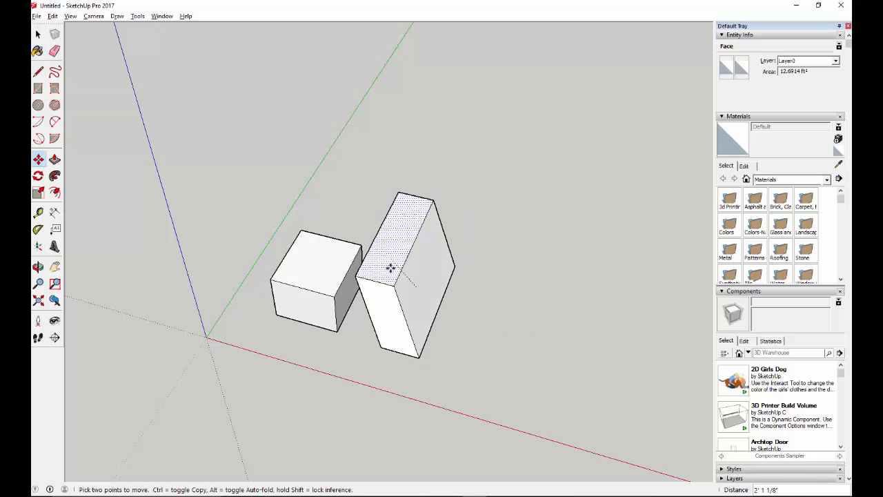
key(Escape)
- Select all faces and edges of the ungrouped long box and move it closer to the grouped box
key(space)
triple_click(425, 272)
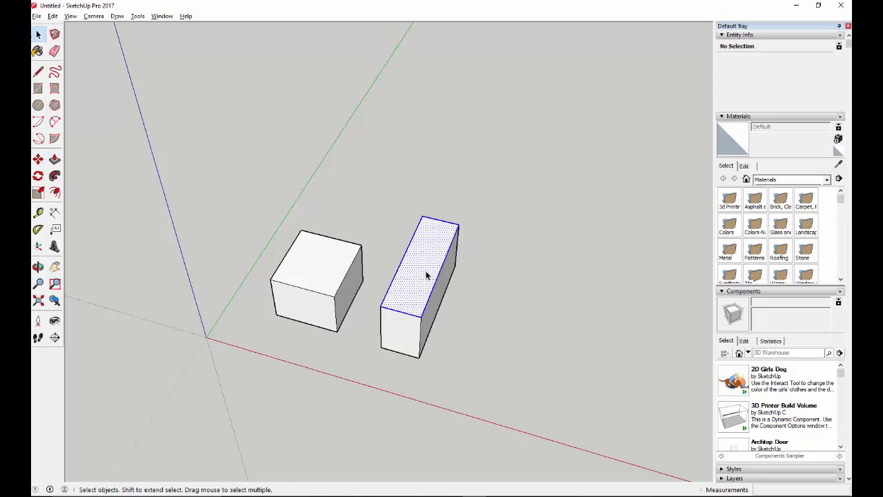
click(39, 160)
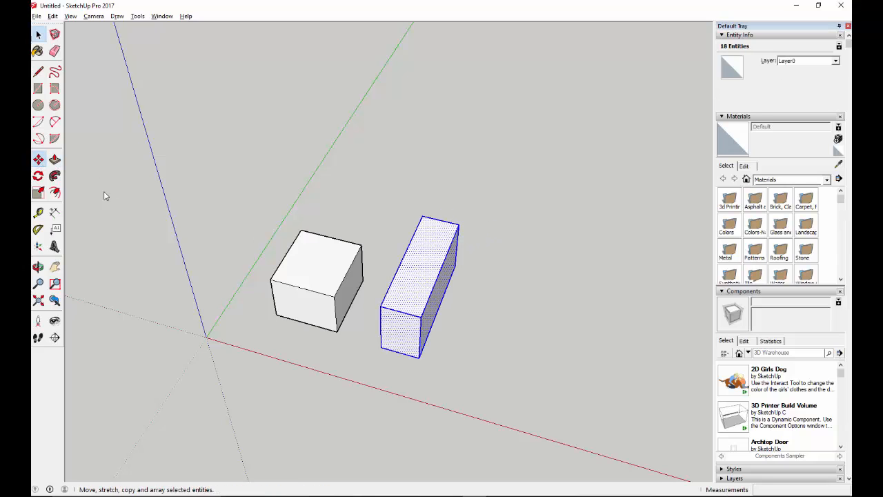
click(396, 315)
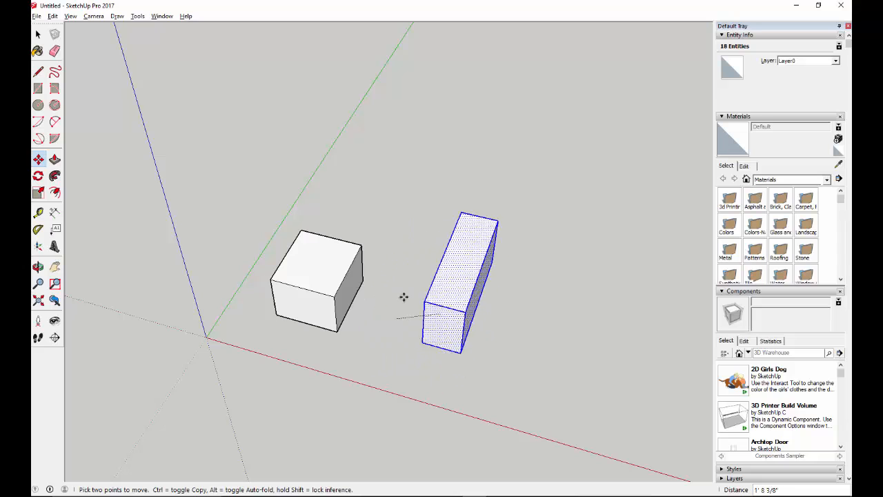
click(374, 314)
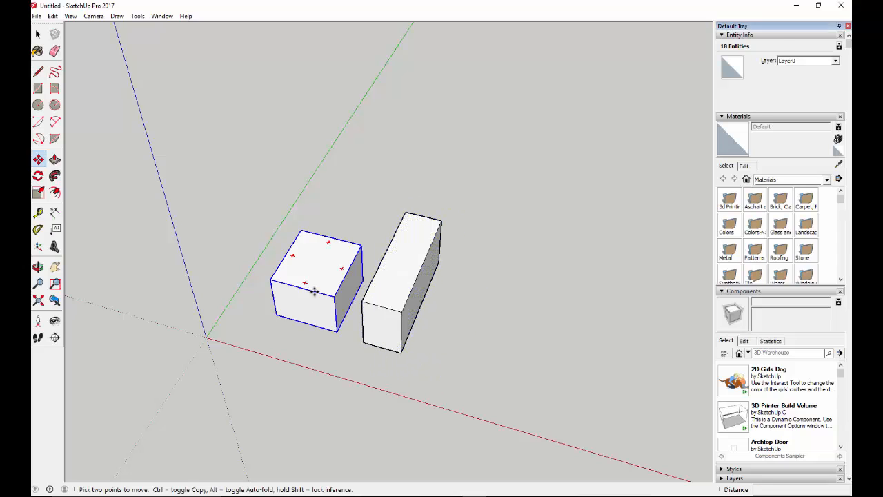
- Move the grouped cube-like box away from the ungrouped long box to leave a gap between them
click(314, 288)
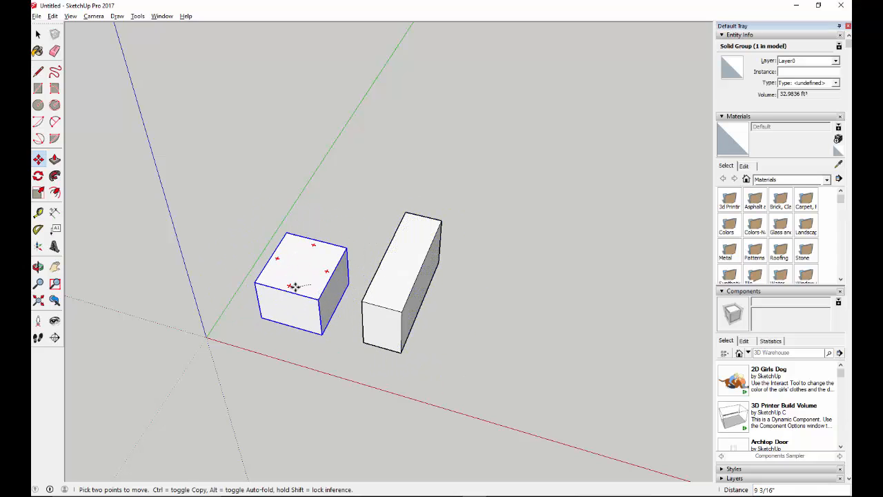
click(291, 286)
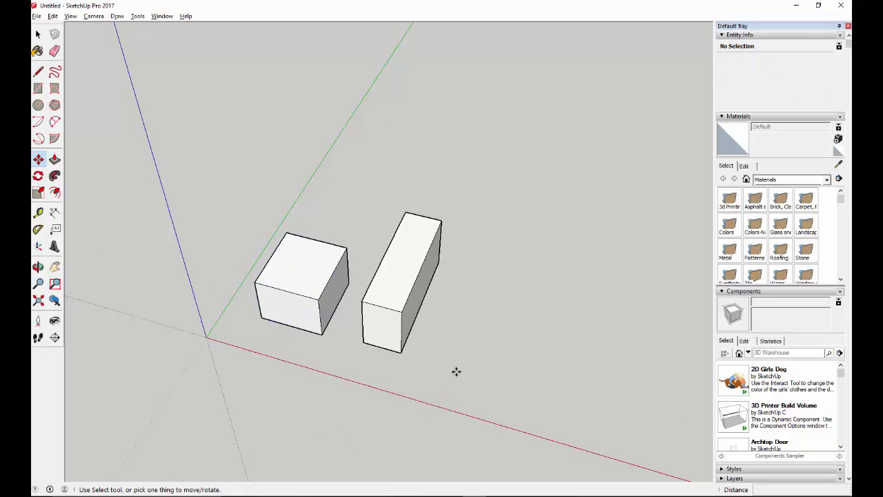
- Select all faces and edges of the long box and make them a group
click(38, 34)
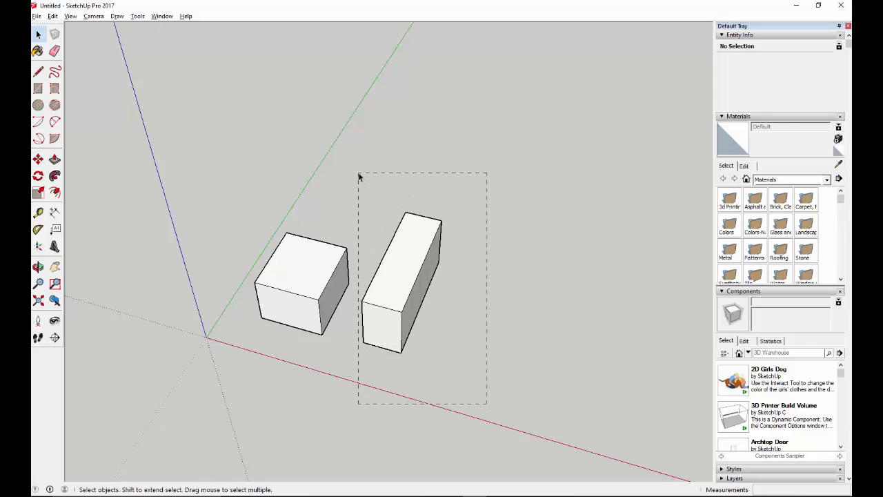
drag(358, 177, 358, 177)
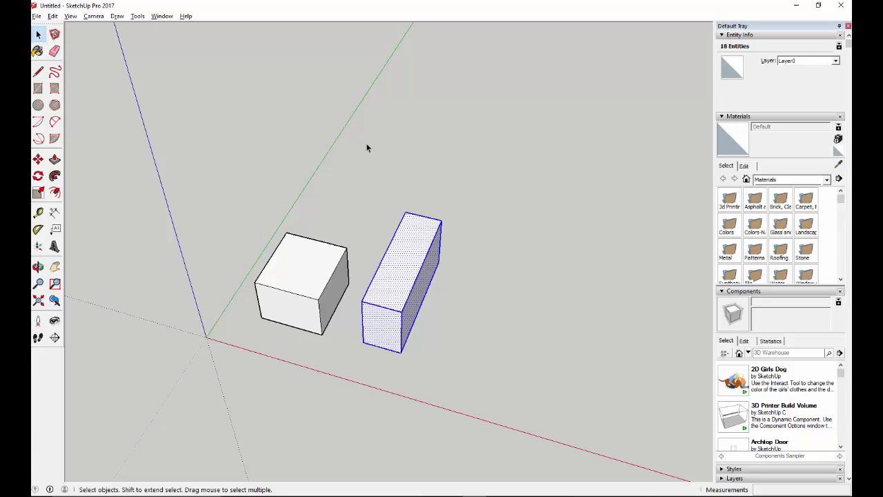
right_click(414, 252)
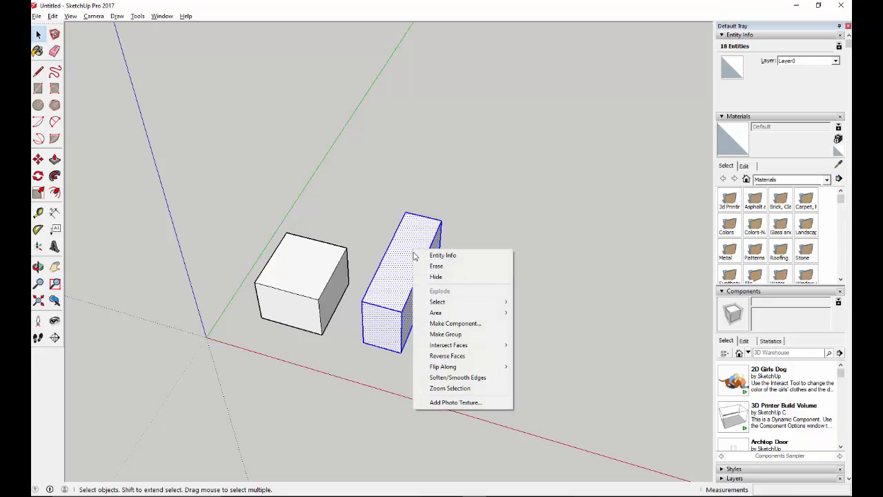
click(446, 333)
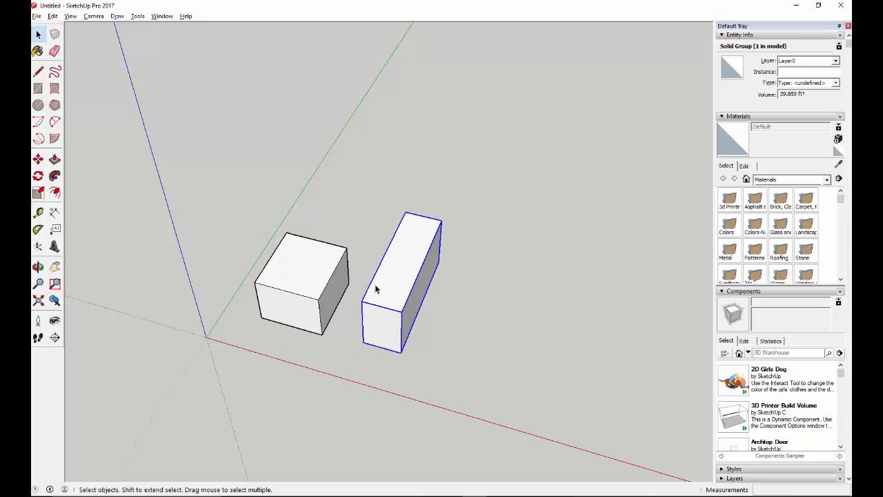
- Move the grouped long box by its lower front corner onto the lower front corner of the cube-like box so they touch
middle_drag(371, 326, 331, 321)
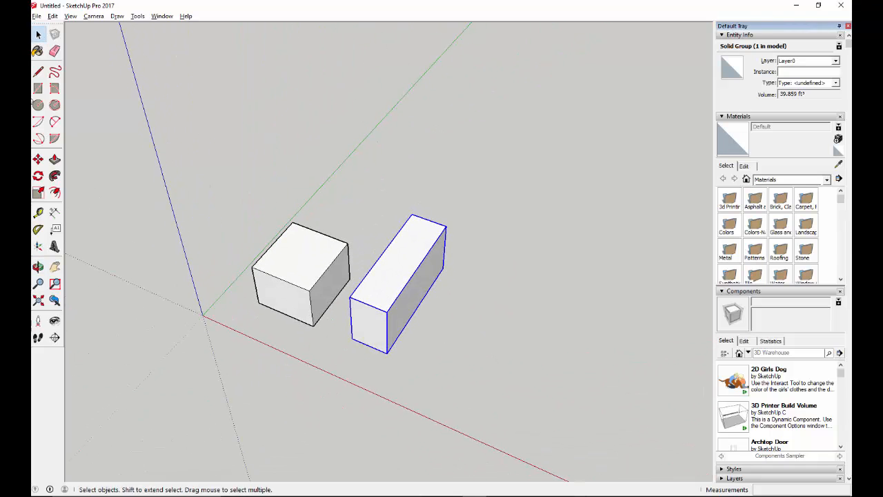
click(38, 158)
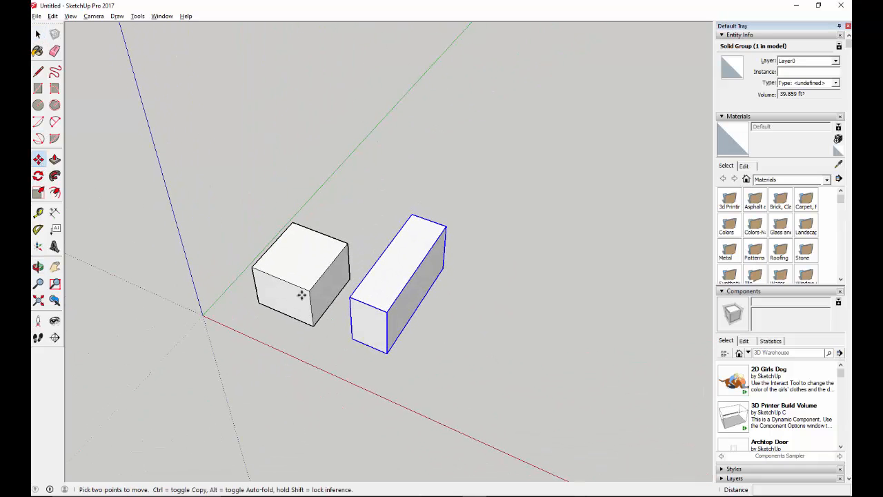
click(352, 338)
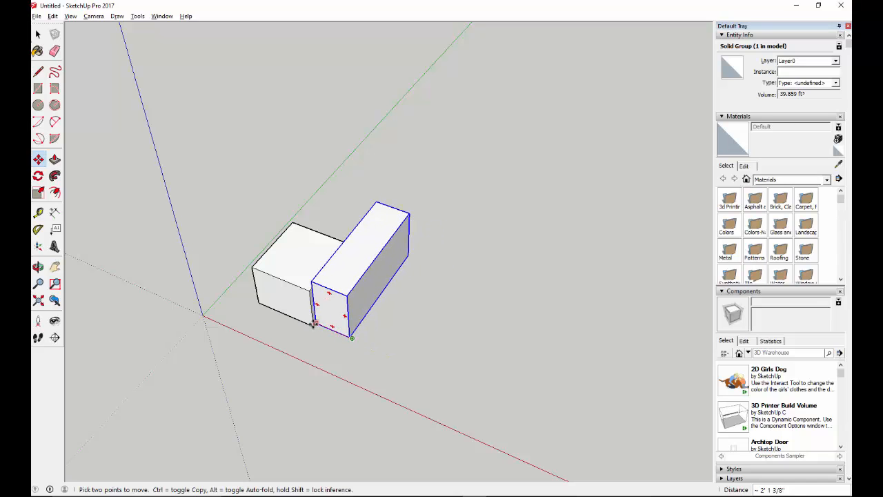
click(313, 328)
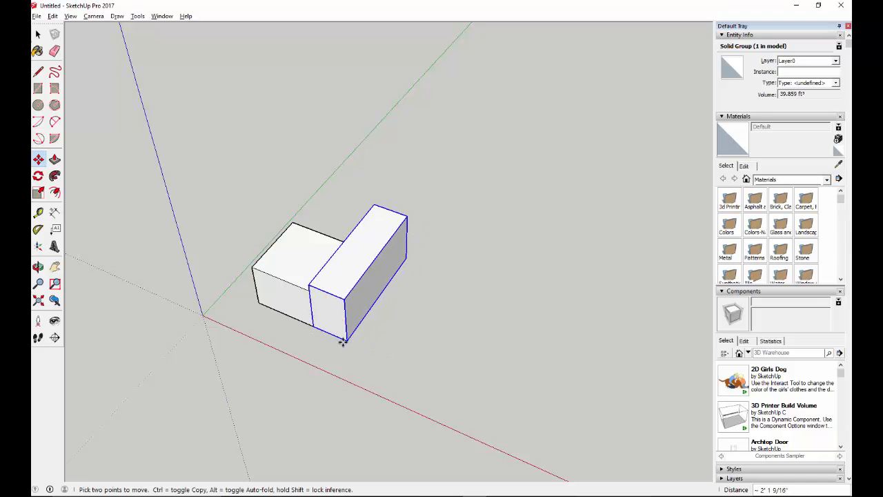
middle_drag(301, 369, 413, 221)
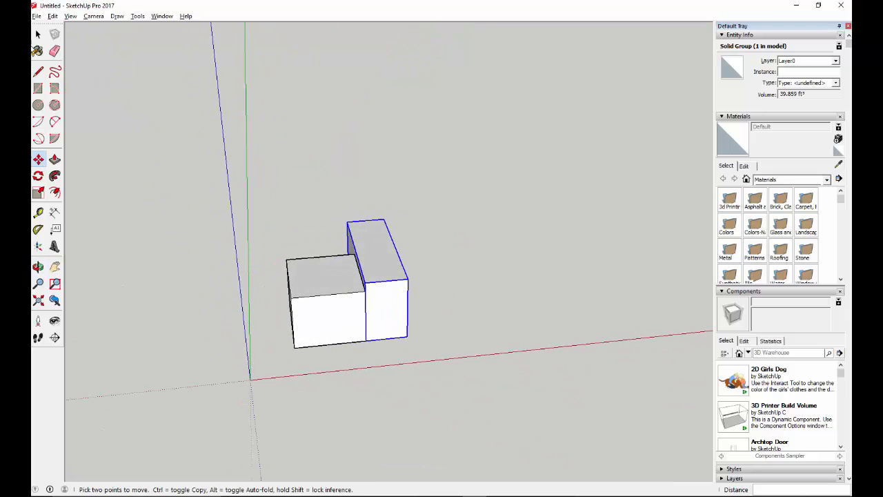
- Move the grouped long box away from the cube-like box along the red axis
click(38, 34)
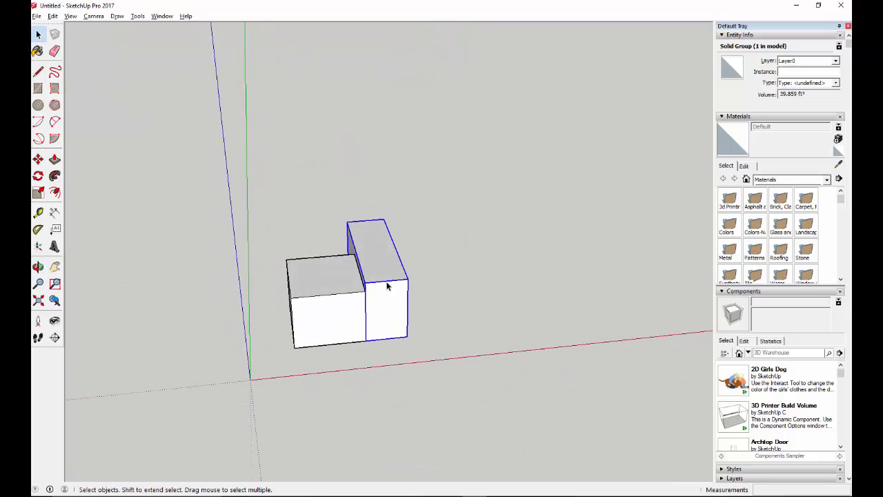
click(38, 159)
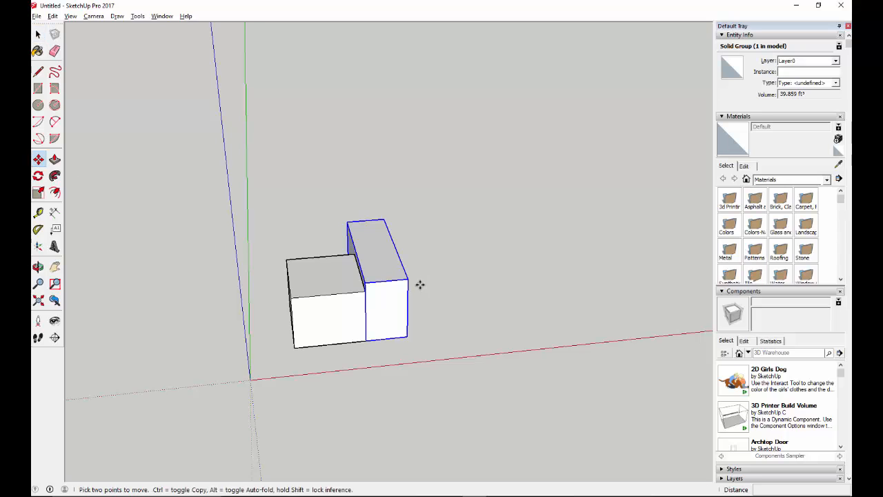
click(369, 262)
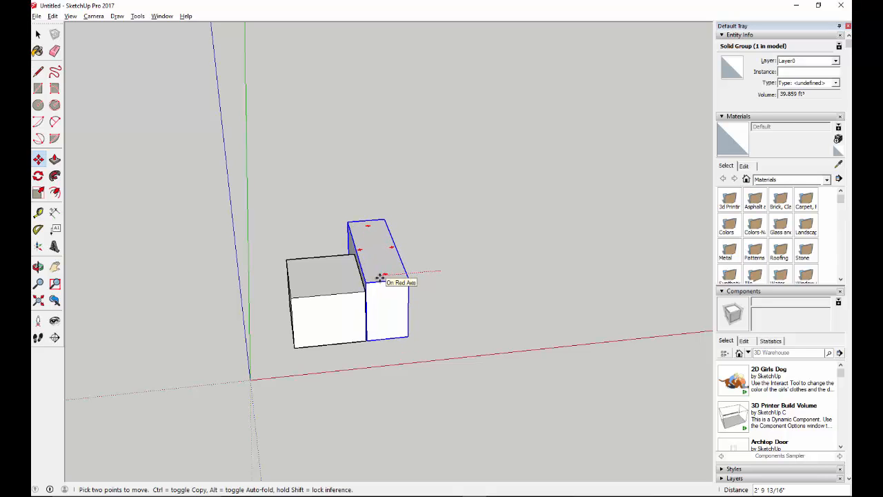
click(390, 277)
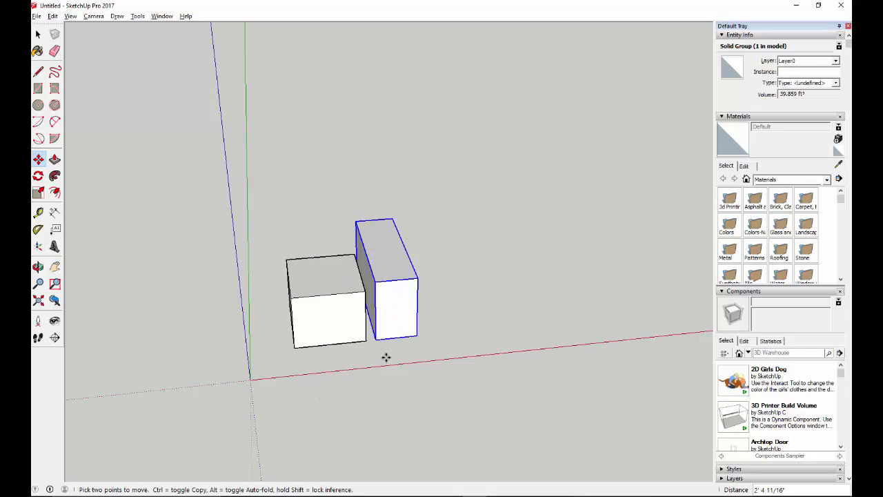
middle_drag(387, 357, 142, 314)
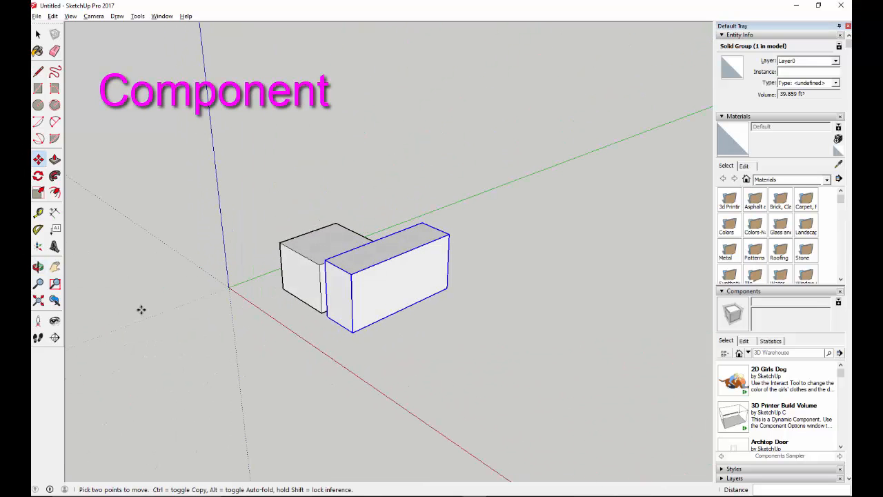
- Draw a ground rectangle about 2' 7" by 8' 8" in front of the grouped boxes and extrude it up about 5' 3"
click(38, 88)
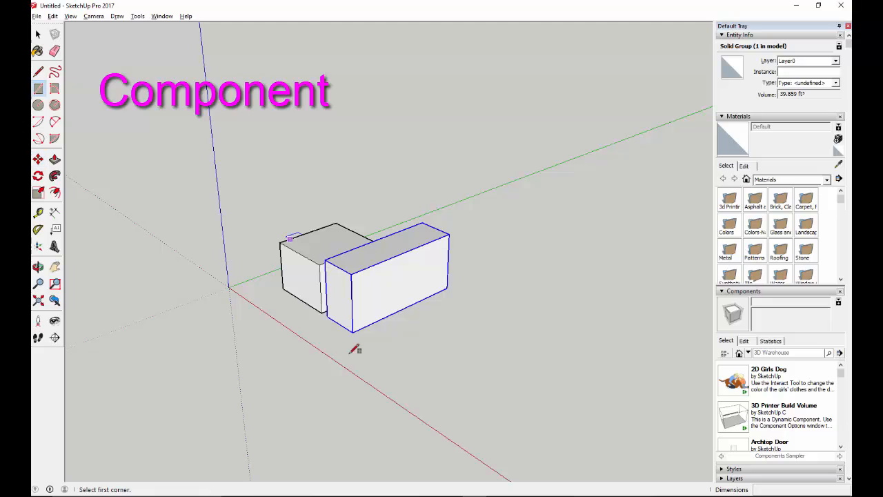
click(413, 353)
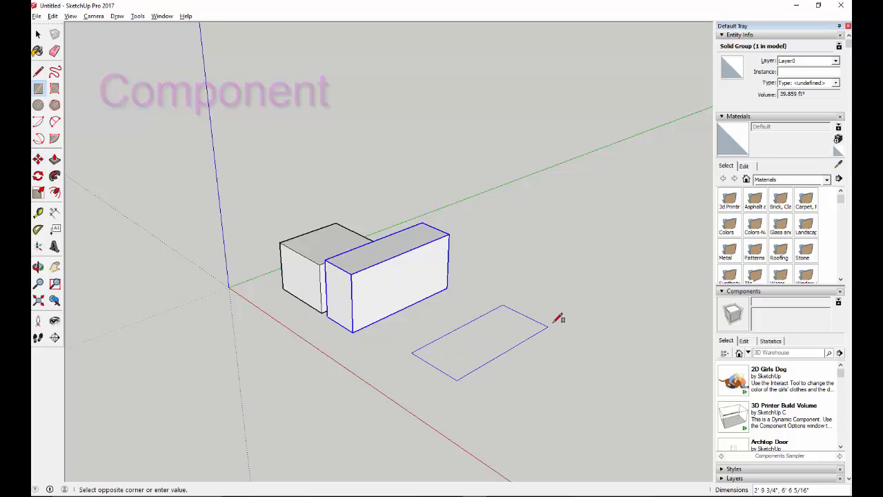
click(572, 307)
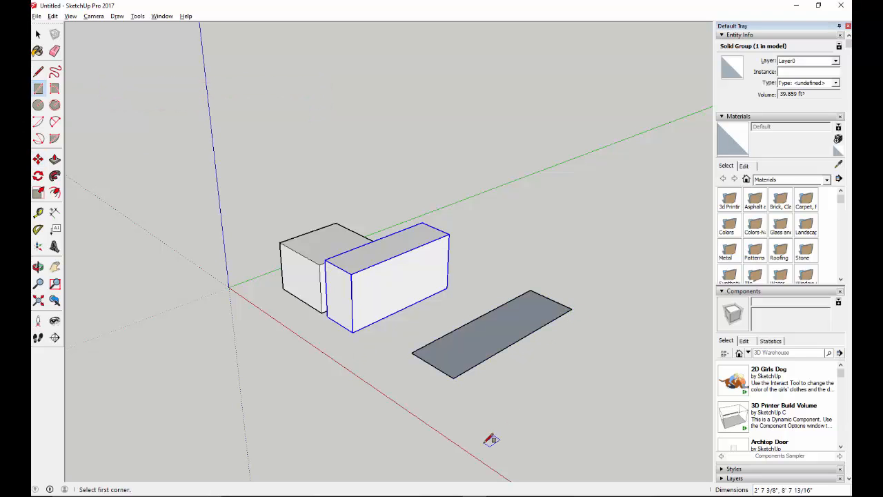
click(37, 36)
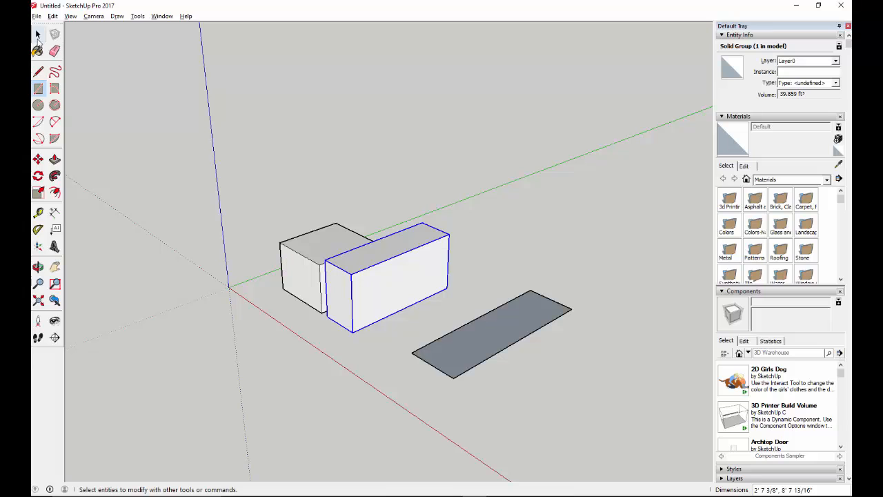
click(55, 158)
drag(478, 318, 473, 242)
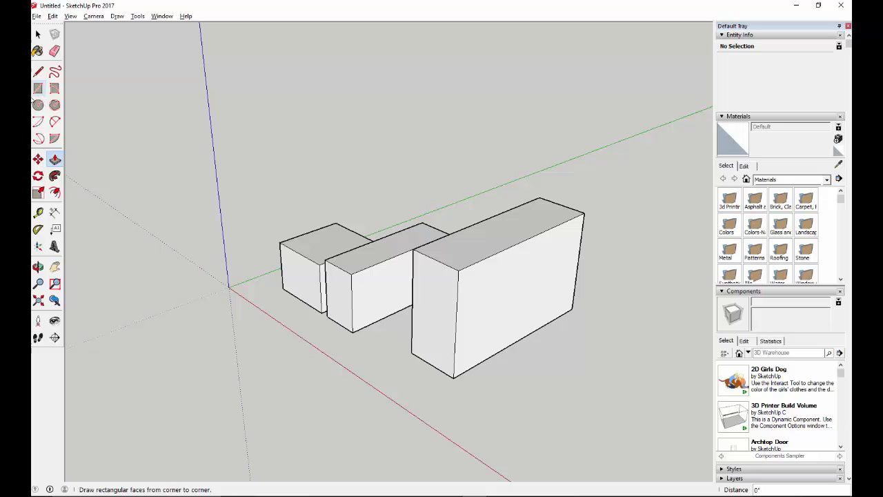
- Split the new box's long front face with a vertical line about 5' 3" long from top edge to bottom edge
click(38, 72)
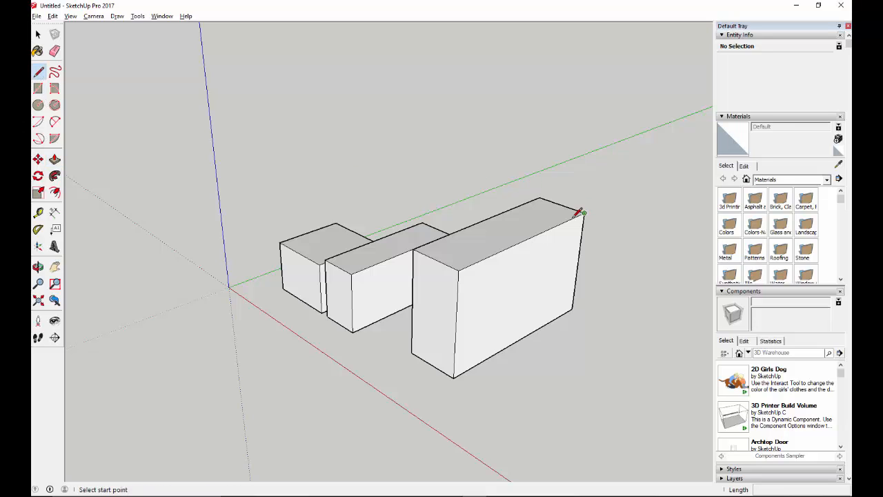
click(535, 235)
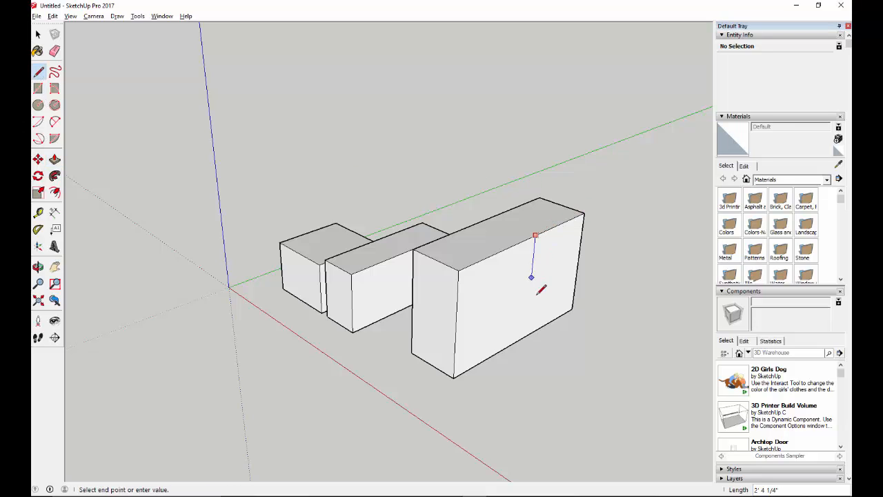
click(526, 336)
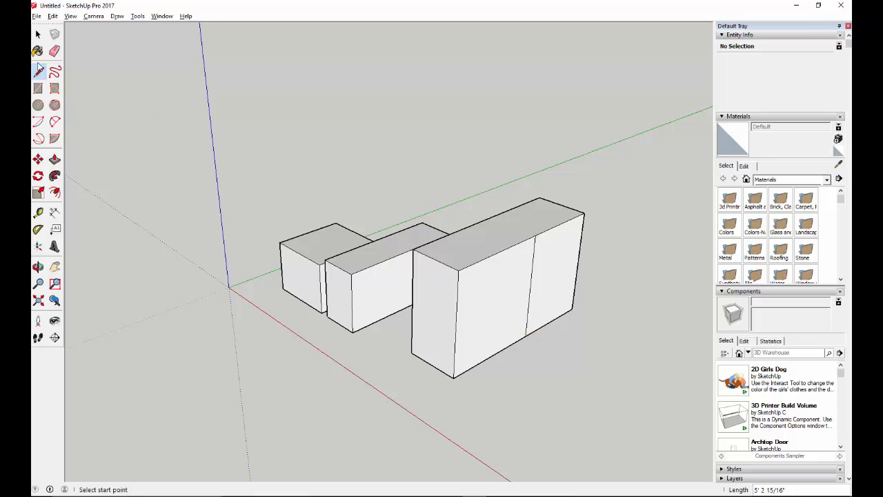
- Pull the narrower part of the split face outward about 2' 10" to form an L-shaped solid
click(55, 159)
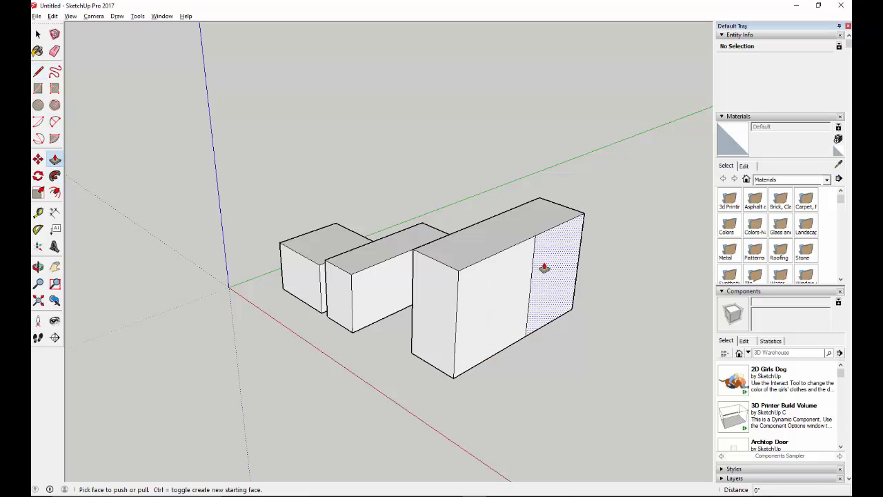
drag(544, 268, 582, 304)
click(585, 307)
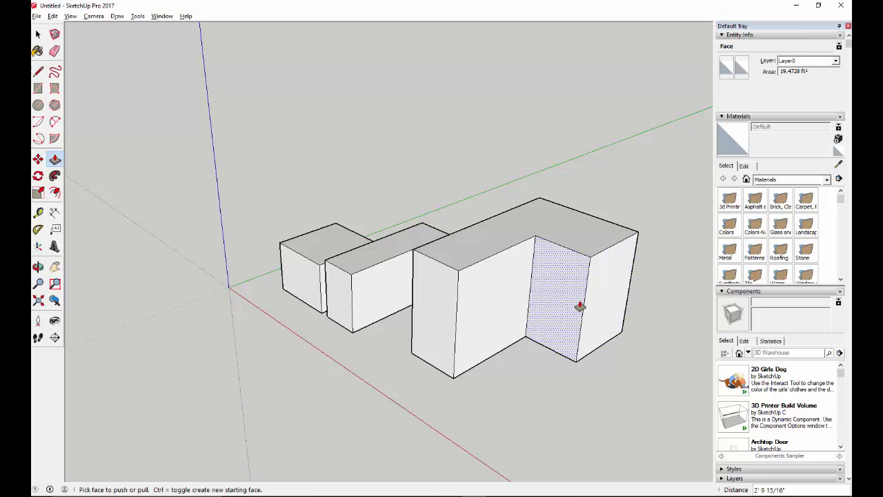
mouse_move(529, 329)
middle_down()
mouse_move(445, 384)
mouse_move(435, 351)
mouse_move(449, 366)
middle_up()
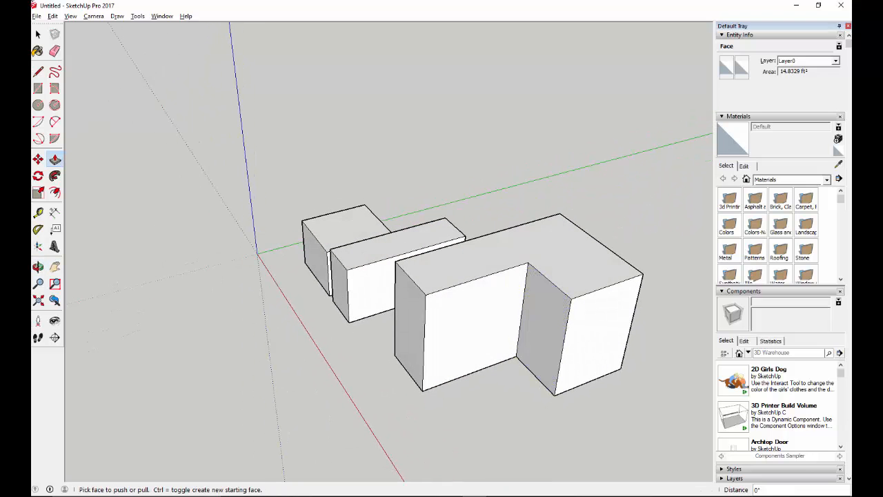
- Select the entire L-shaped solid and make it a component named LShape, with gluing set to None and the selection replaced
key(space)
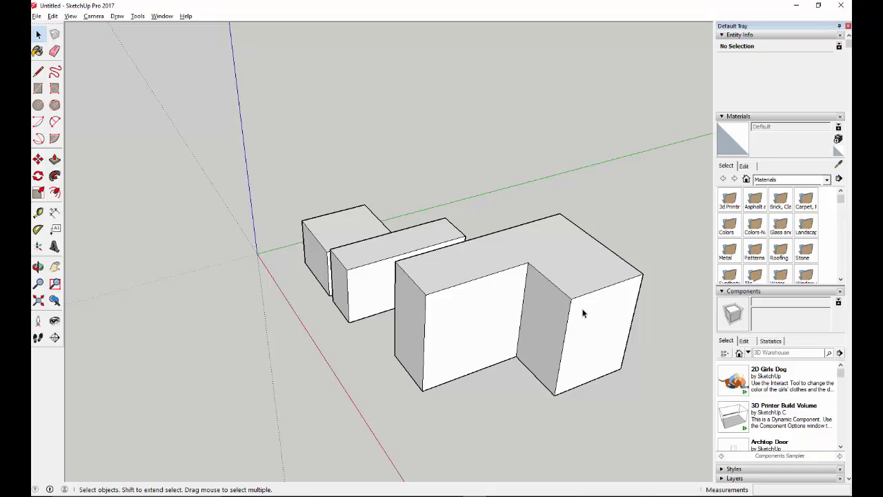
triple_click(580, 317)
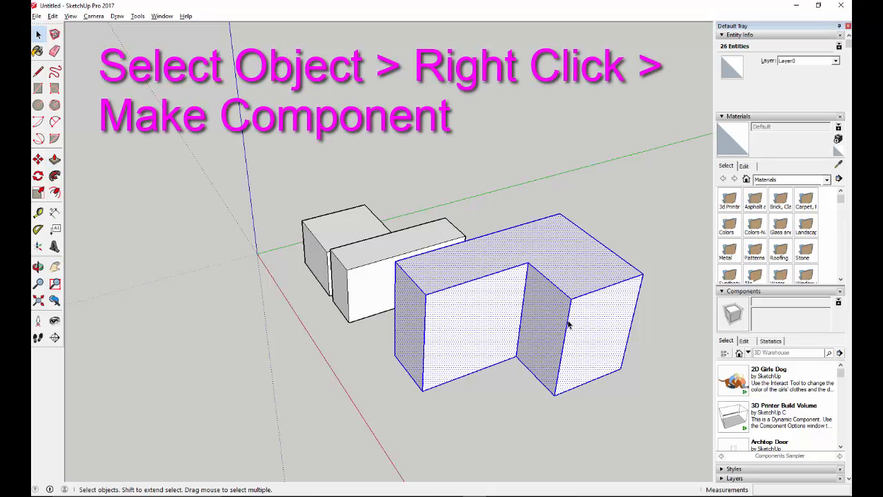
right_click(553, 255)
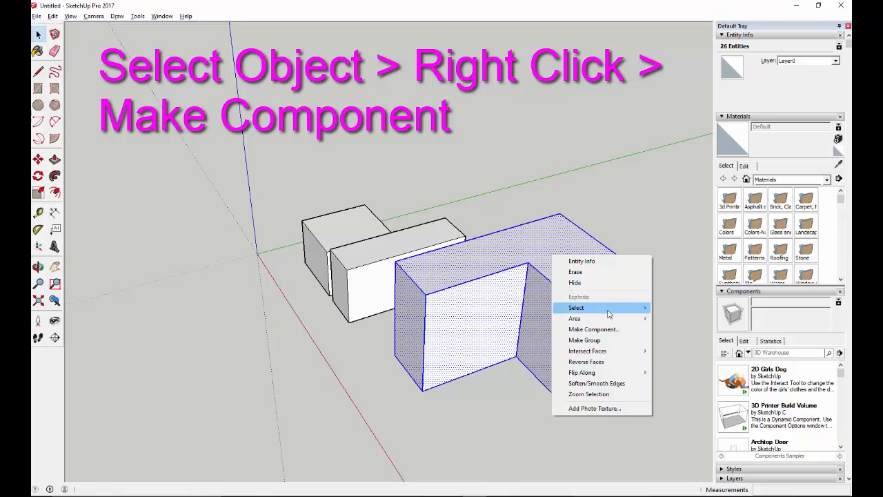
click(593, 329)
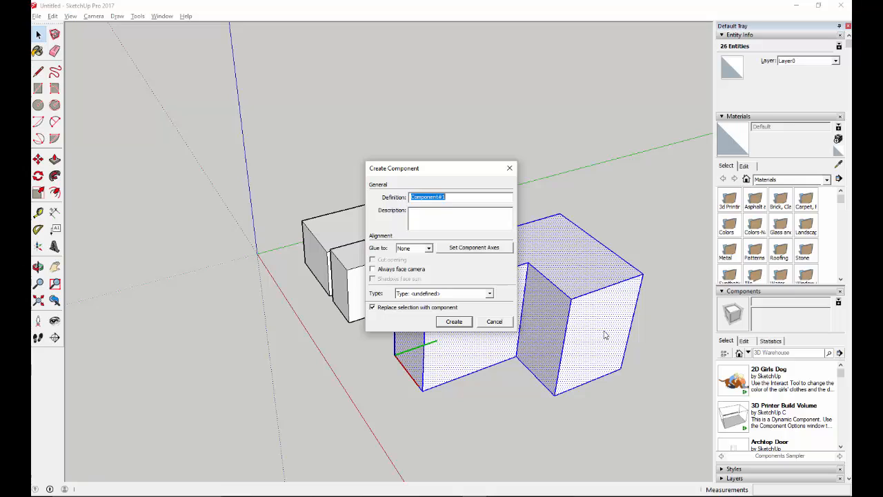
text(LShape)
click(429, 248)
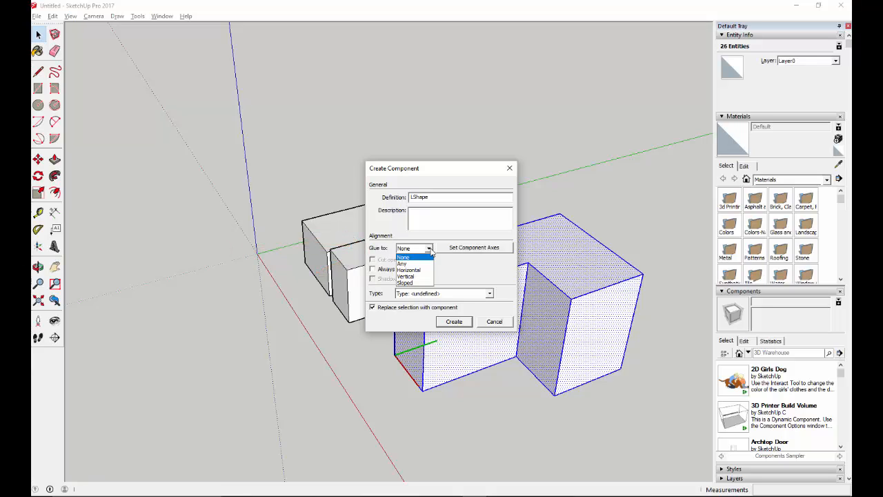
click(416, 258)
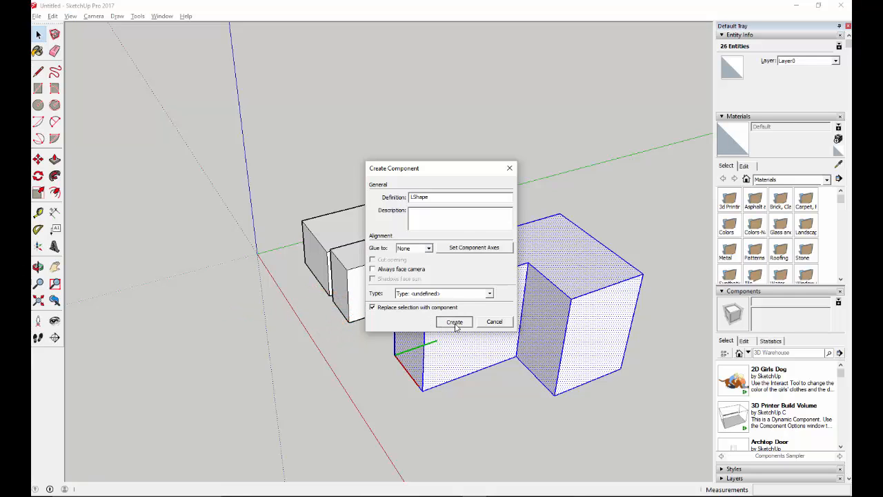
click(454, 321)
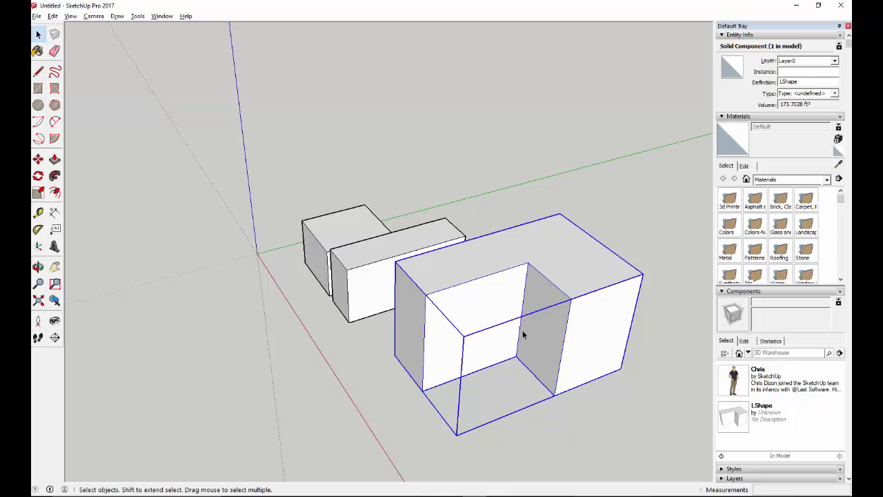
scroll(310, 394, down, 3)
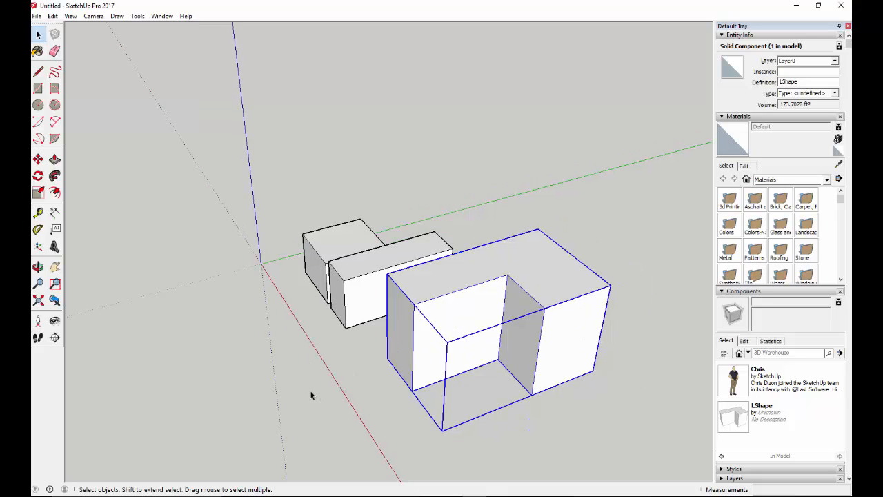
- Move the LShape component about 1' 6" so its bottom corner meets the bottom corner of the narrow grouped box
click(38, 159)
drag(404, 305, 352, 353)
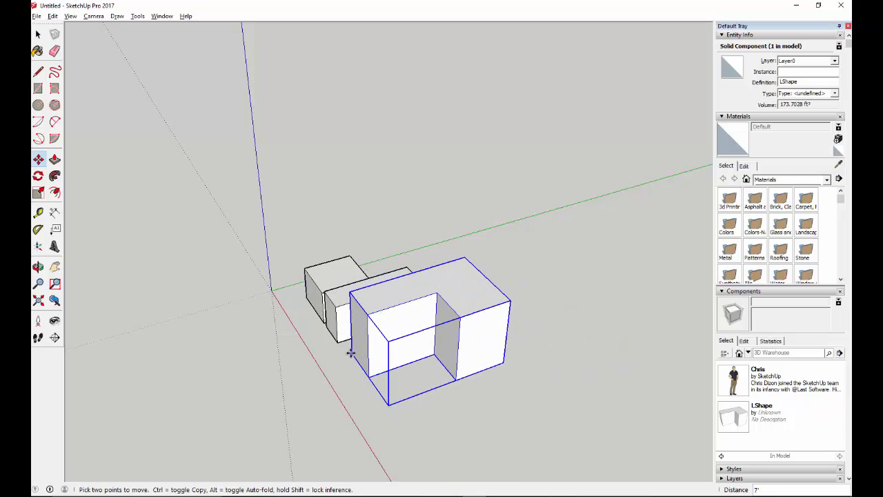
click(351, 353)
click(337, 343)
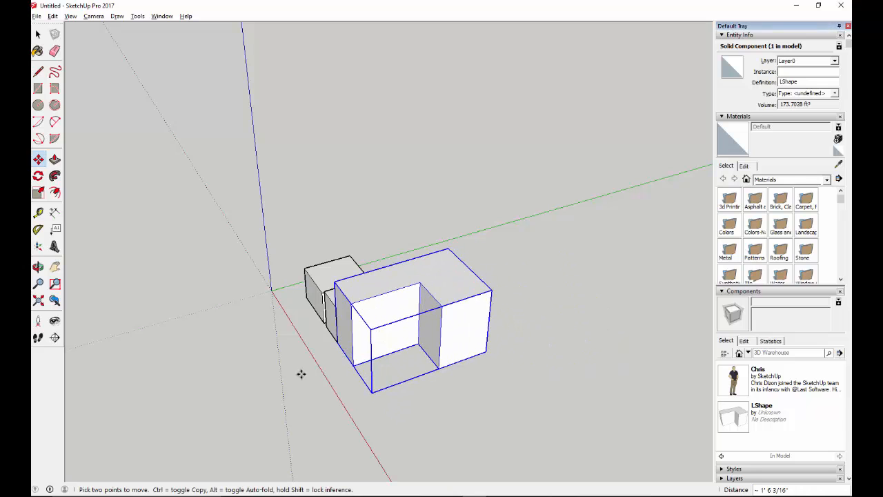
- Slide the narrow grouped box about 4' forward along the side of the LShape component
middle_drag(301, 374, 467, 309)
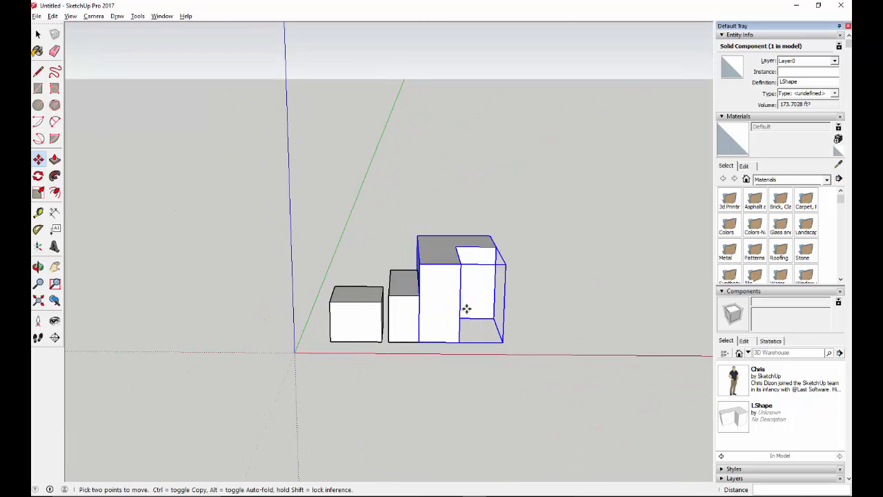
click(39, 34)
click(181, 191)
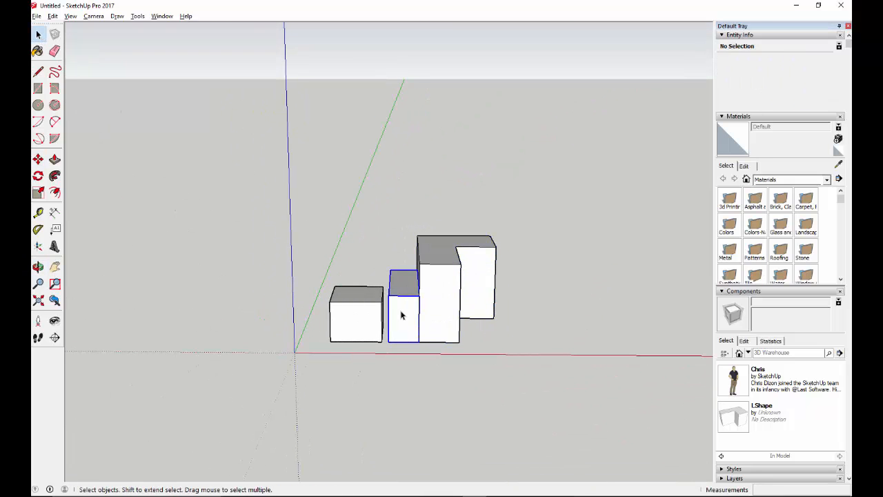
click(402, 316)
click(71, 166)
click(408, 303)
key(m)
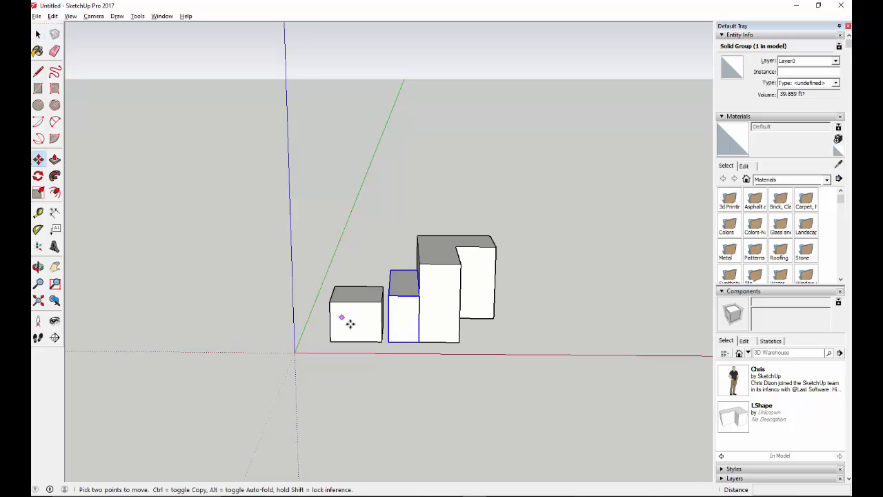
click(396, 329)
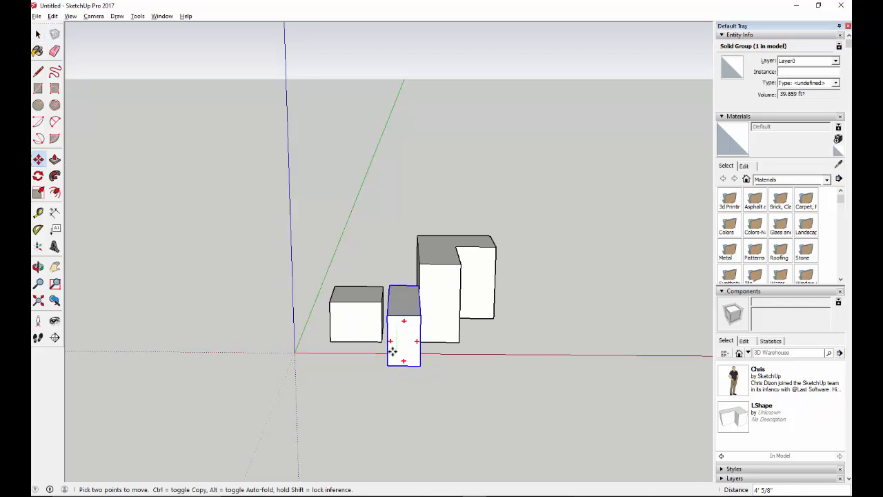
click(392, 351)
- Copy the LShape component about 8' 8" along the red axis
middle_drag(518, 404, 345, 424)
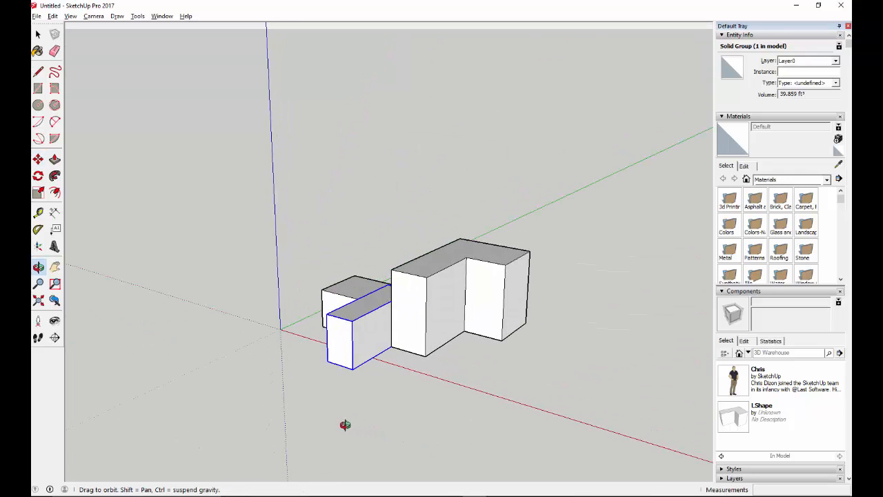
key(space)
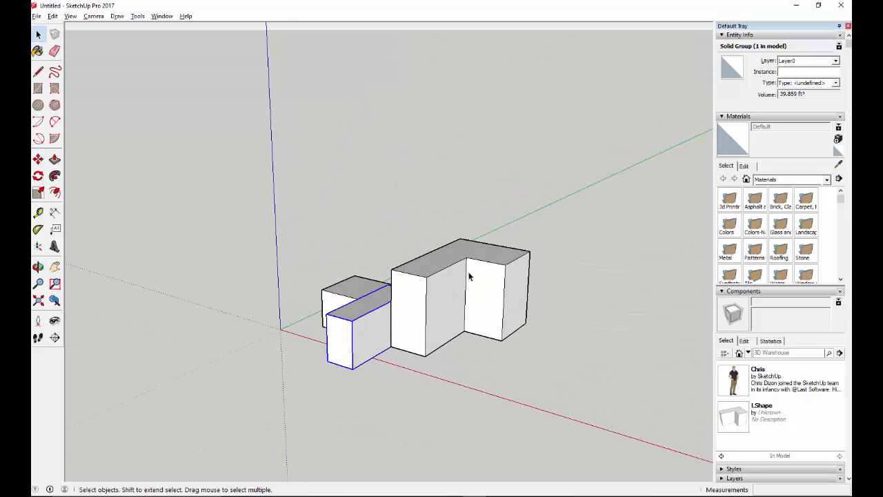
click(469, 276)
click(38, 160)
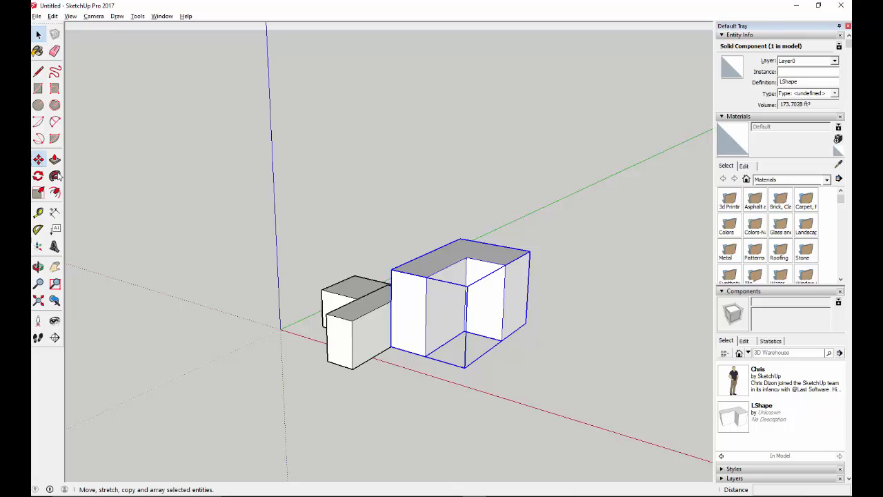
click(412, 265)
key(ctrl)
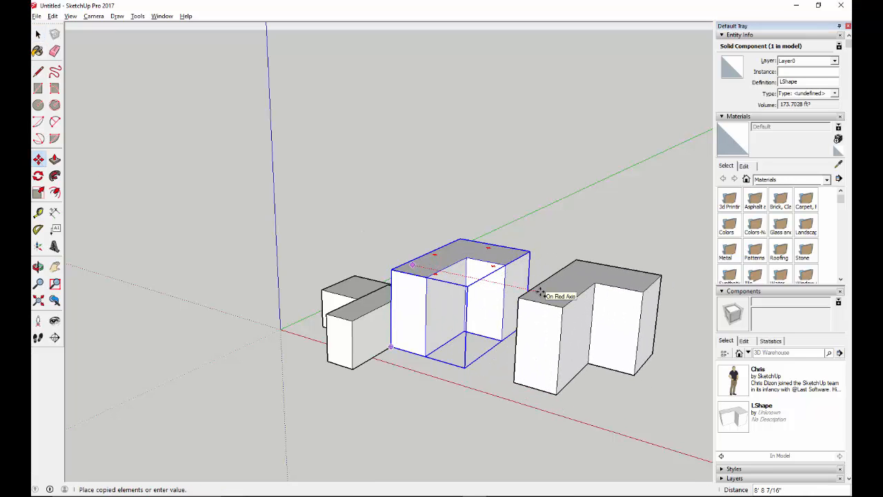
click(540, 292)
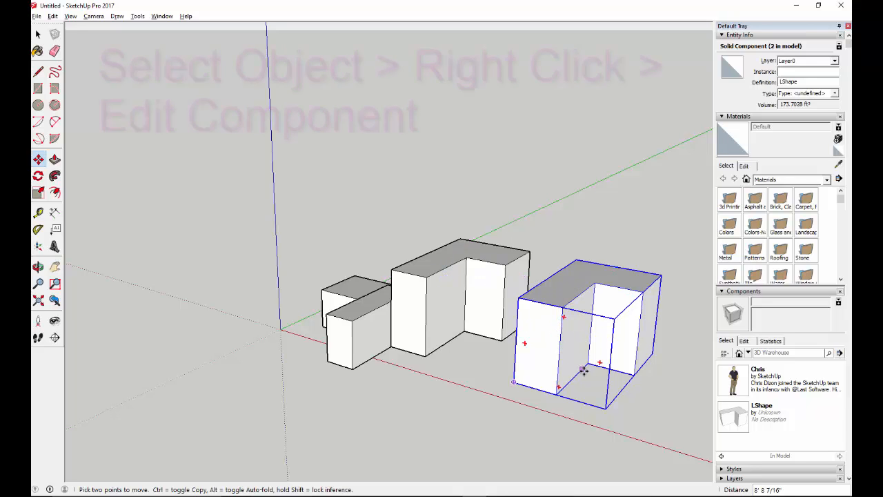
- Open the copied LShape component for editing and offset its top face inward about 6"
right_click(558, 292)
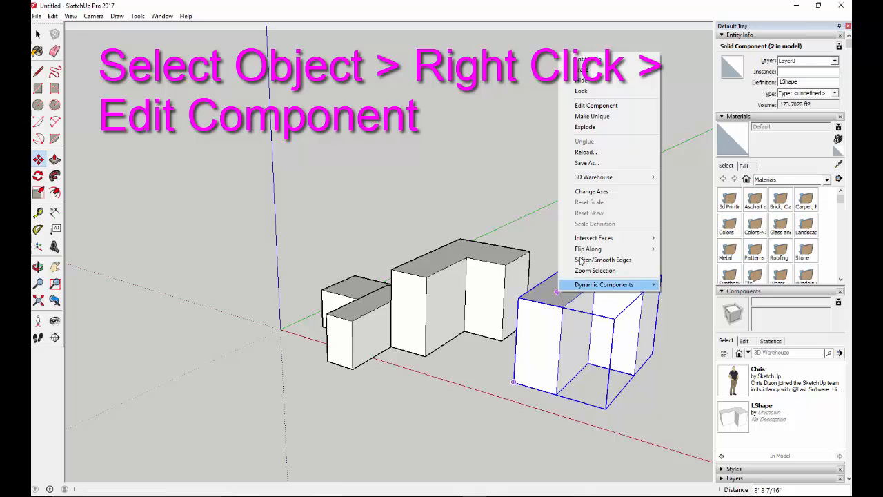
click(596, 106)
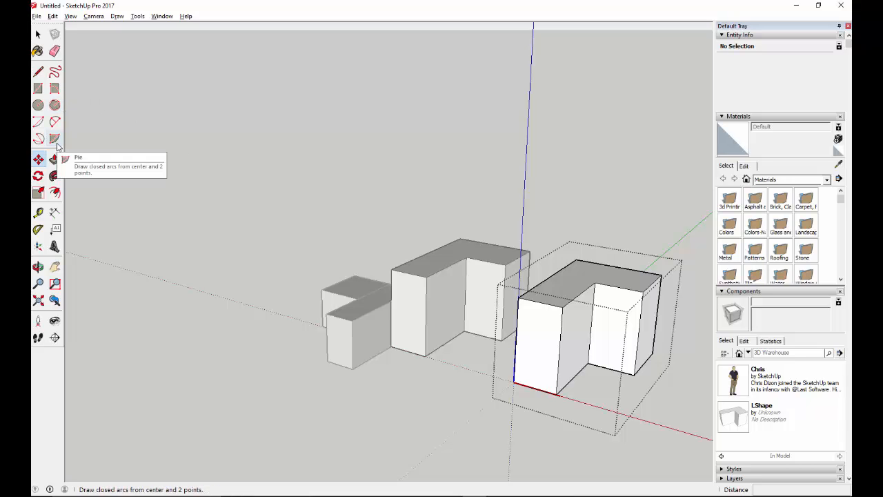
click(54, 193)
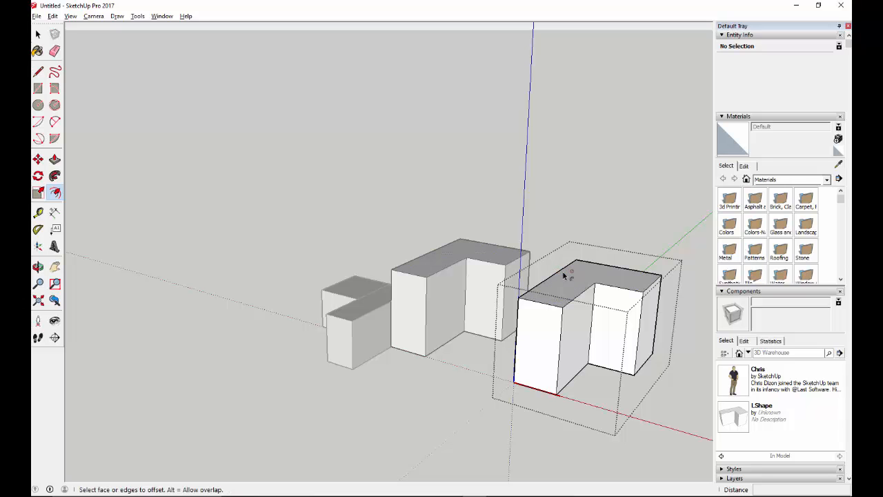
click(568, 276)
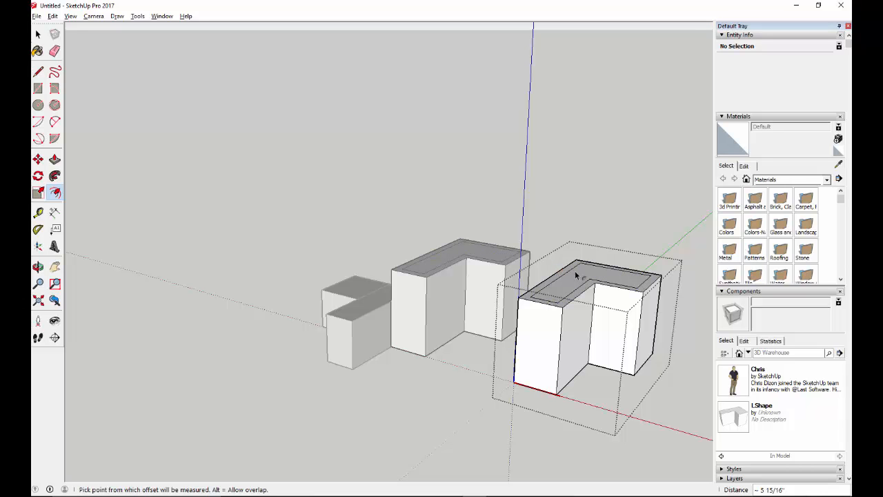
click(576, 275)
- Pull the component's inner top face up about 2' 1" and finish editing the component
click(37, 34)
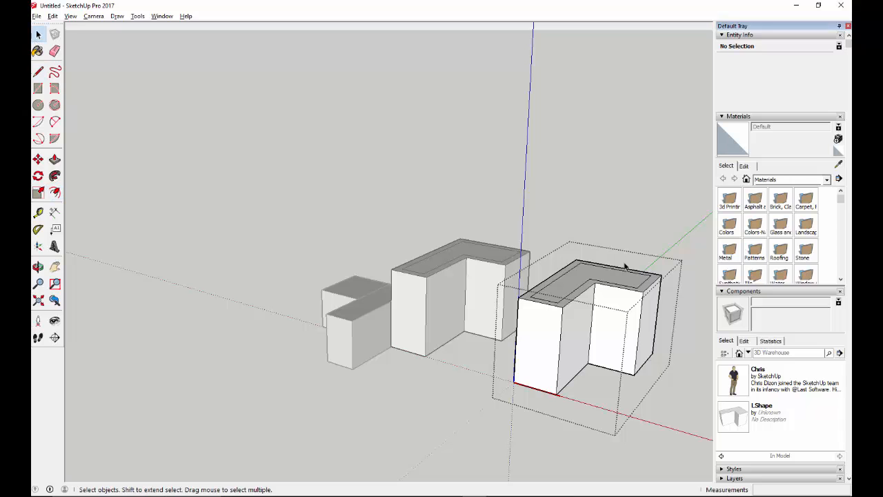
click(590, 274)
click(54, 159)
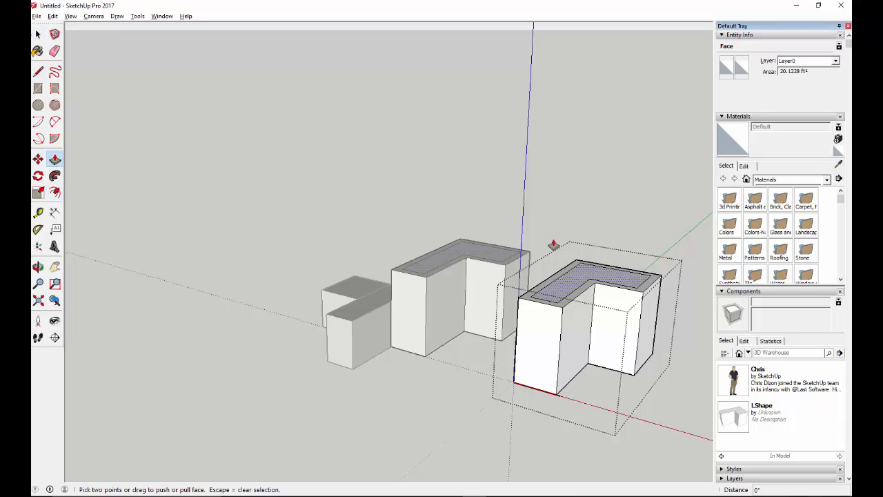
click(571, 269)
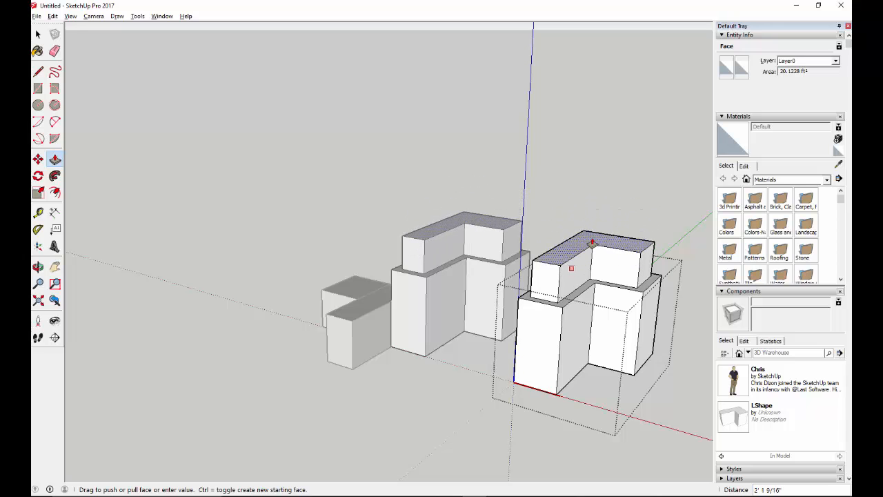
click(591, 242)
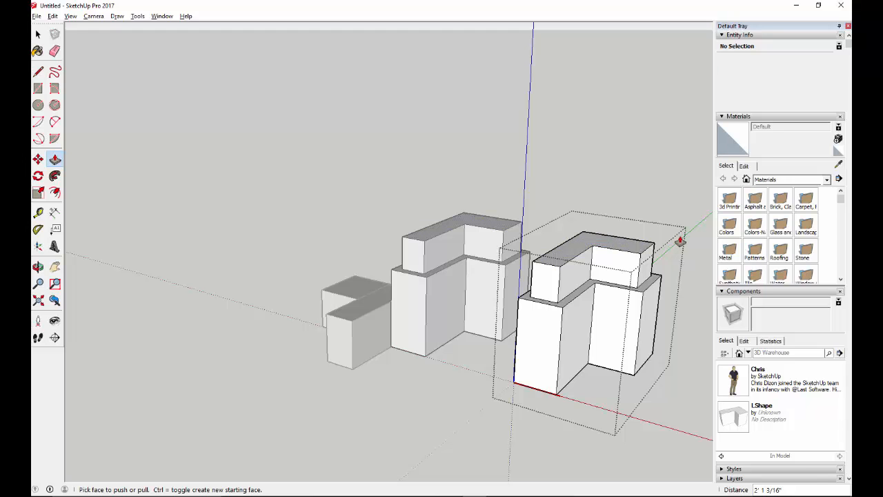
click(38, 34)
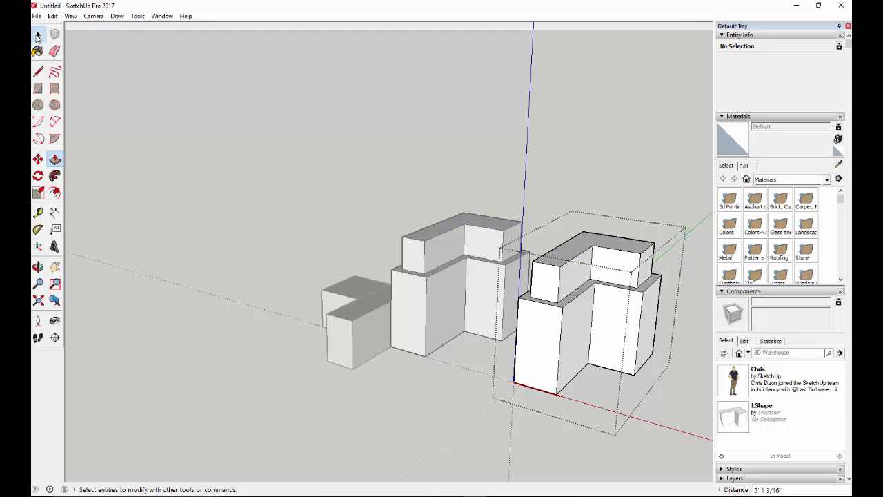
click(663, 429)
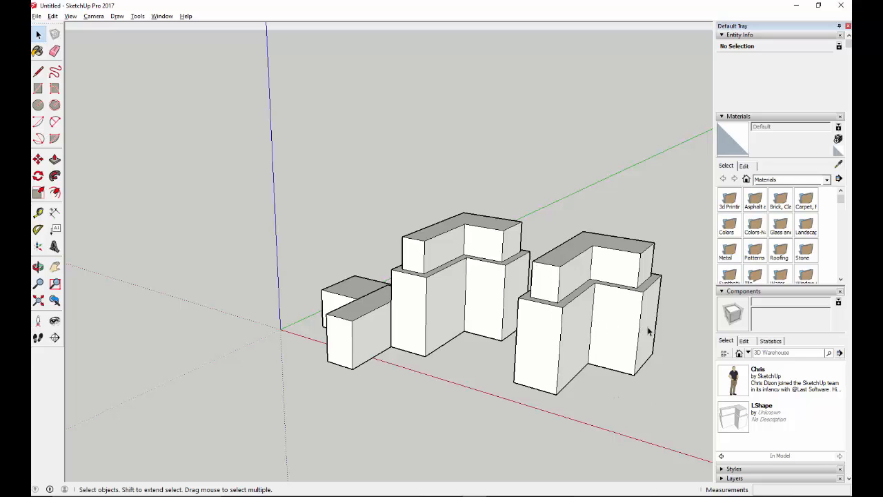
middle_drag(632, 348, 439, 350)
click(372, 338)
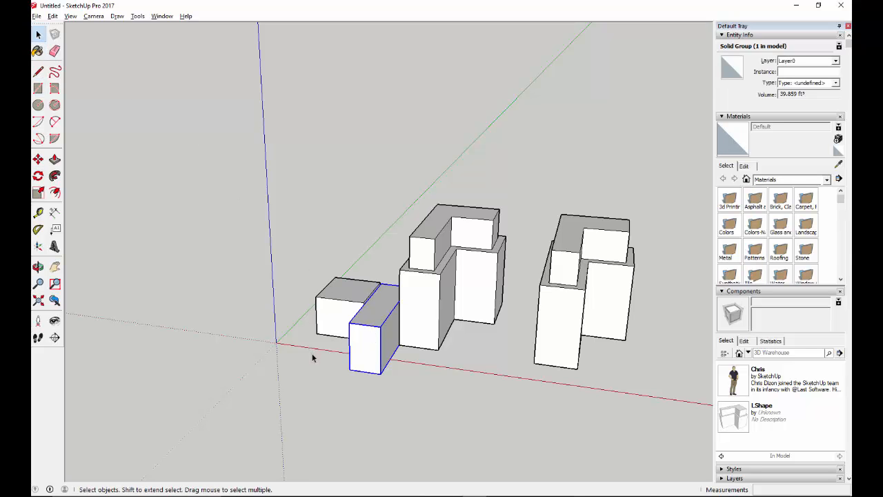
middle_drag(312, 357, 538, 413)
scroll(473, 355, up, 3)
click(471, 336)
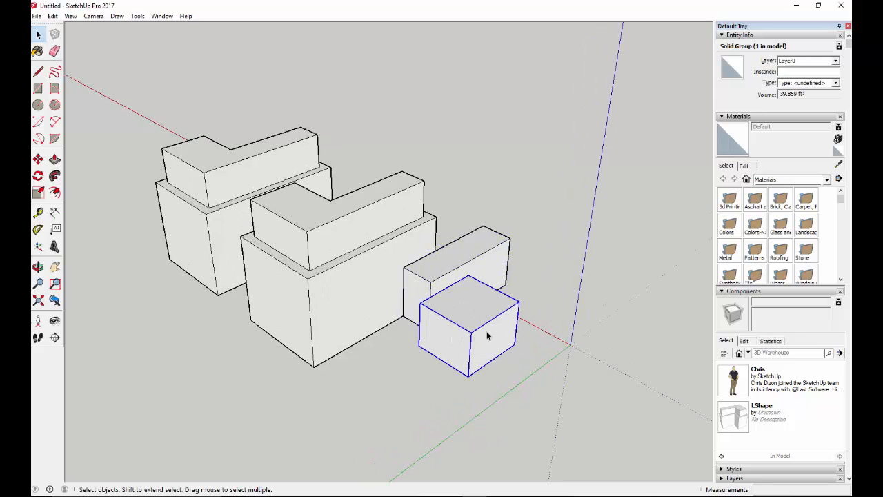
right_click(478, 310)
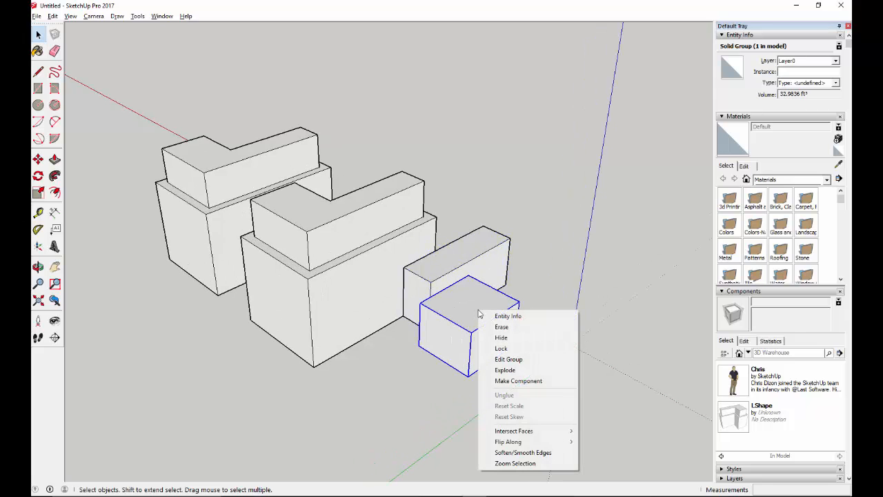
click(508, 359)
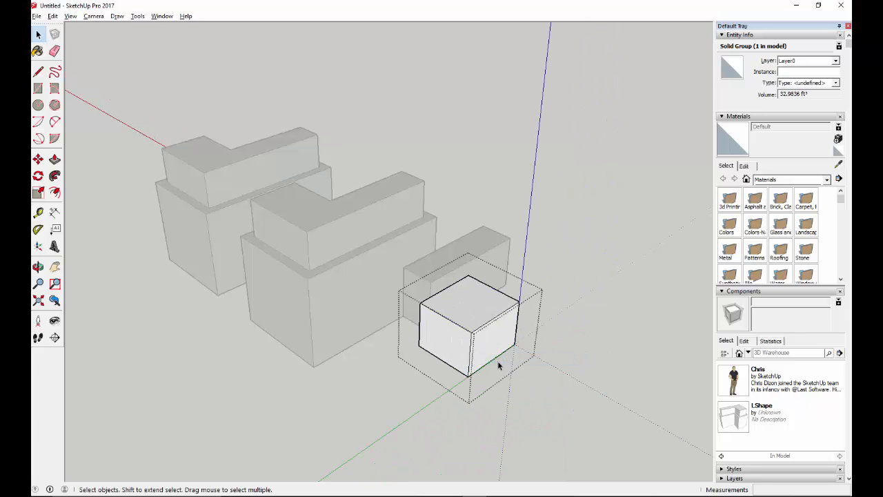
click(374, 355)
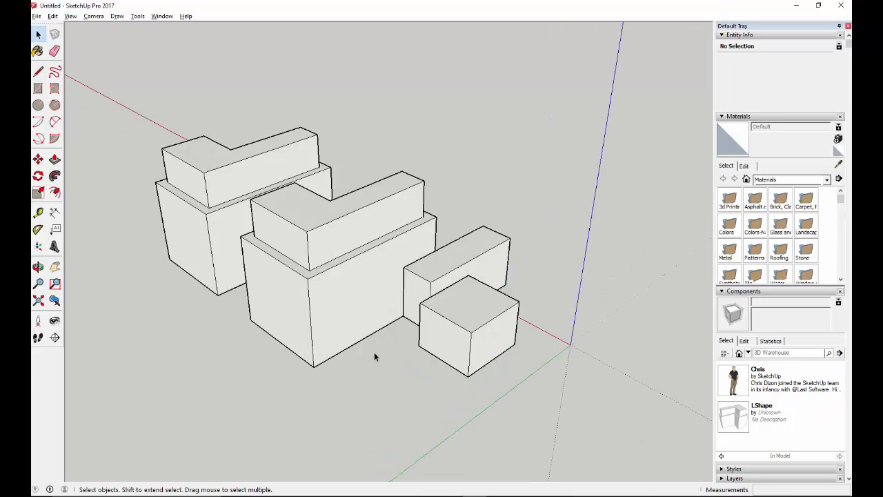
- Copy the smaller, cube-like grouped box to a spot about 5' 11" away, beside the original
click(469, 322)
click(38, 158)
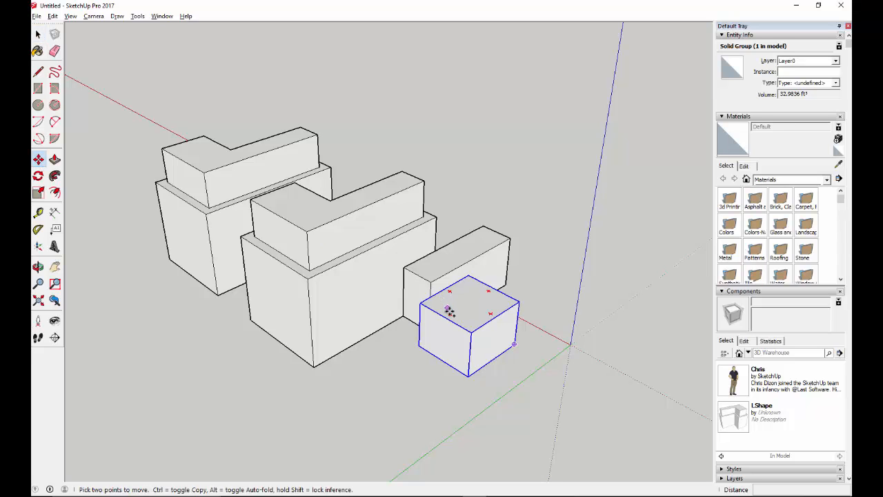
click(445, 300)
key(ctrl)
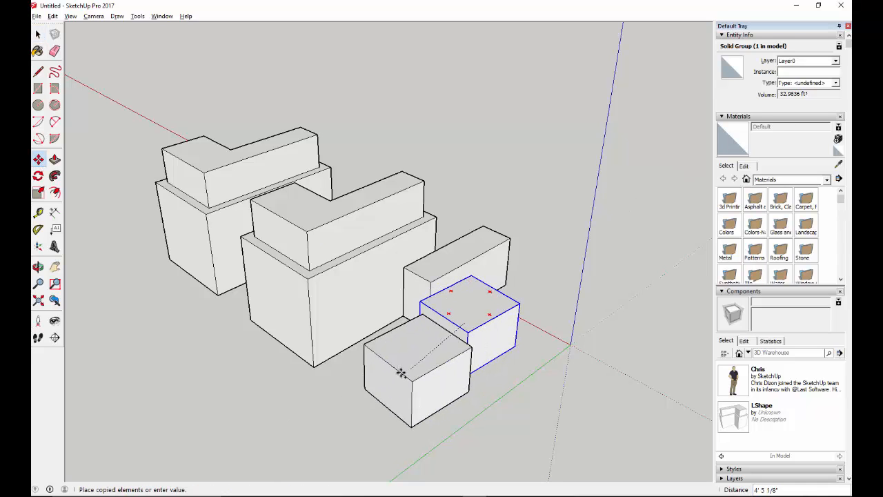
click(398, 376)
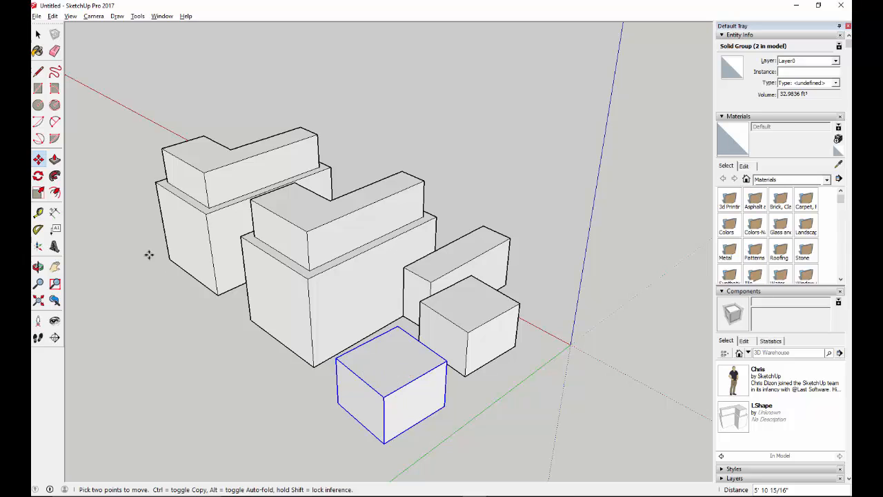
- Open the copied box group for editing and offset its top face inward about 9"
right_click(368, 357)
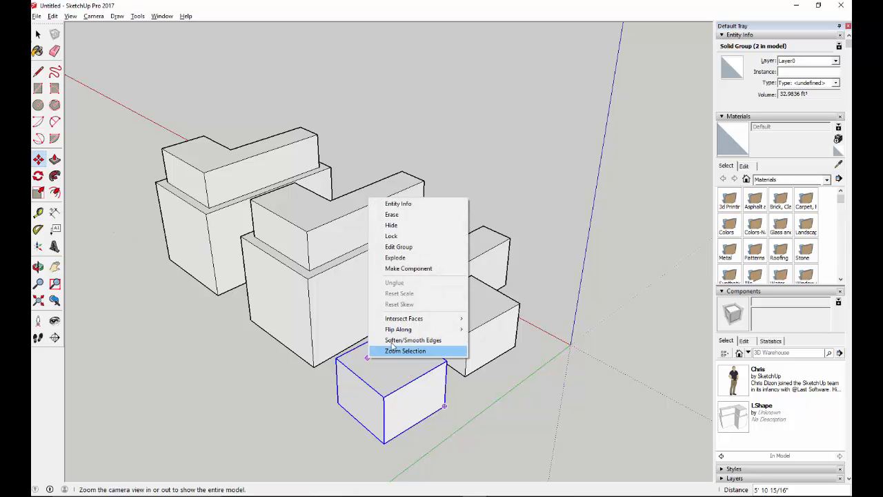
click(399, 246)
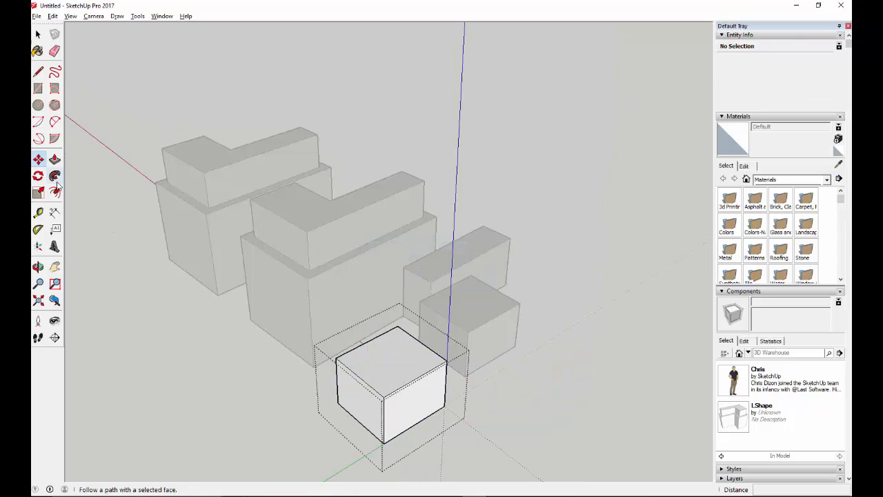
click(55, 192)
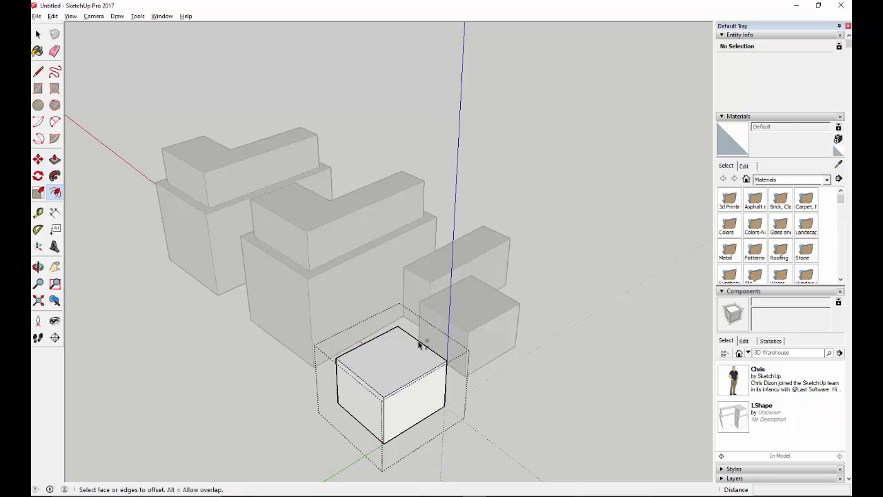
click(400, 353)
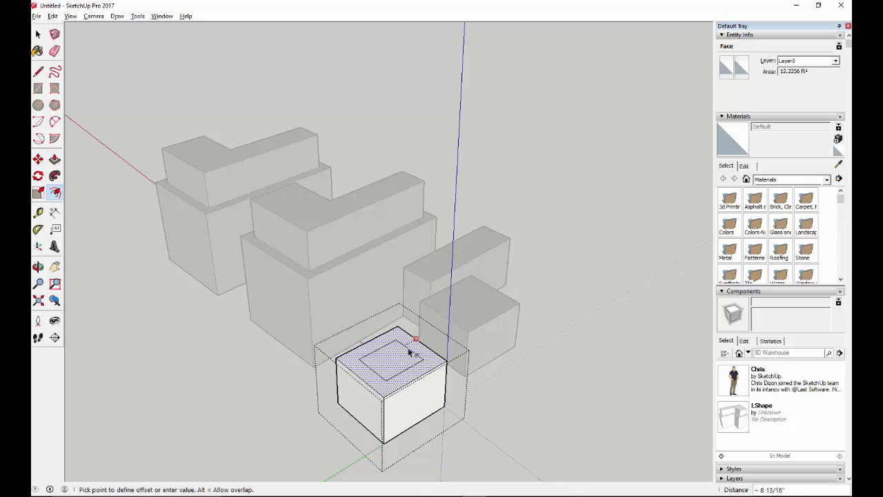
click(408, 352)
- Pull the inner top face of the copied box group up about 2' 5"
key(space)
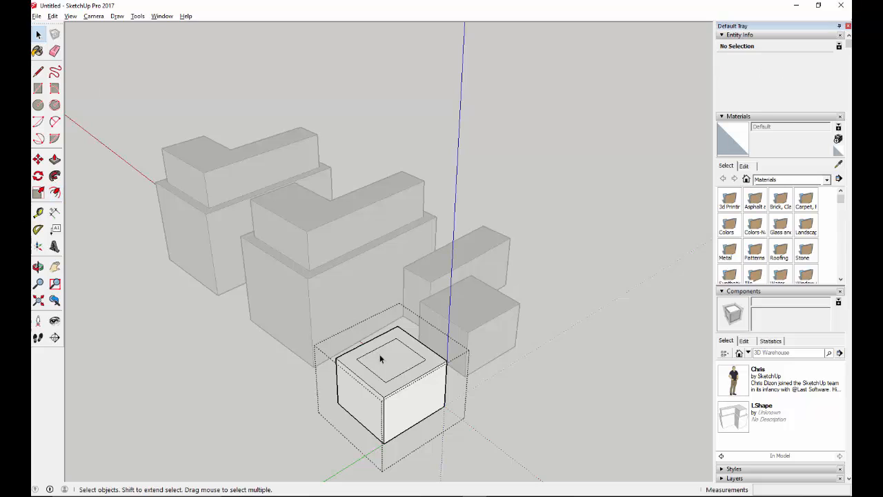
click(379, 357)
click(55, 159)
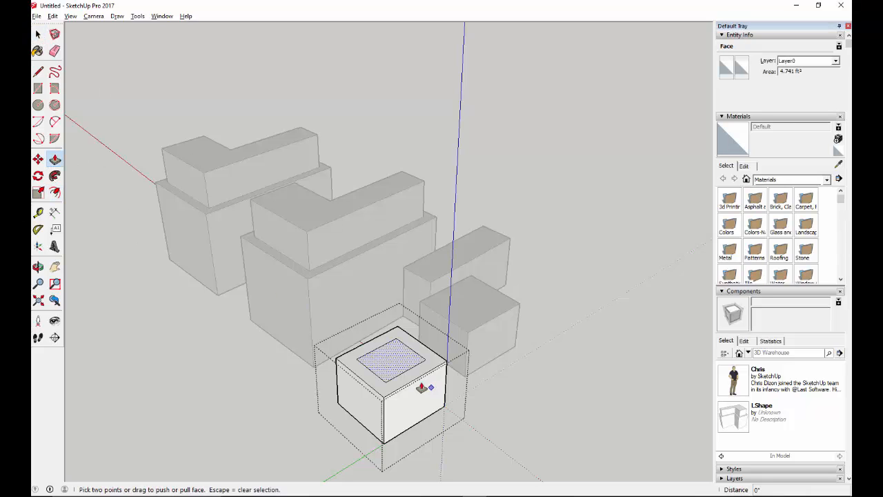
click(390, 359)
click(390, 317)
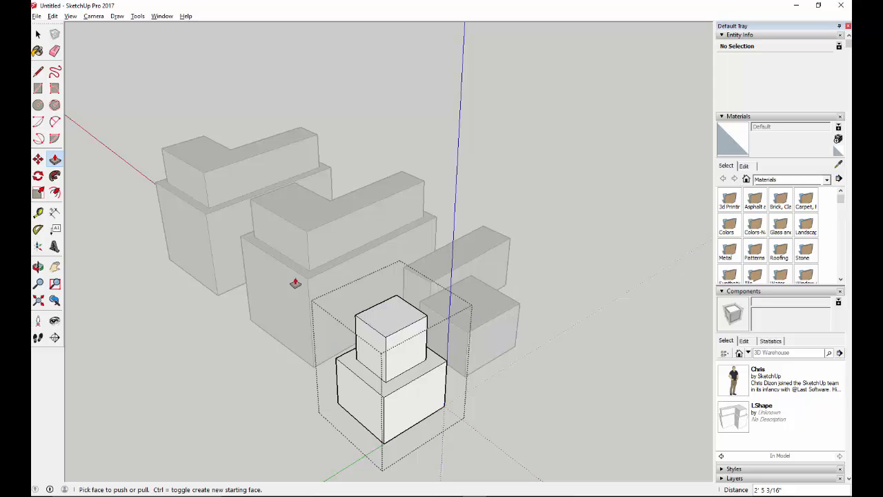
middle_drag(565, 378, 133, 371)
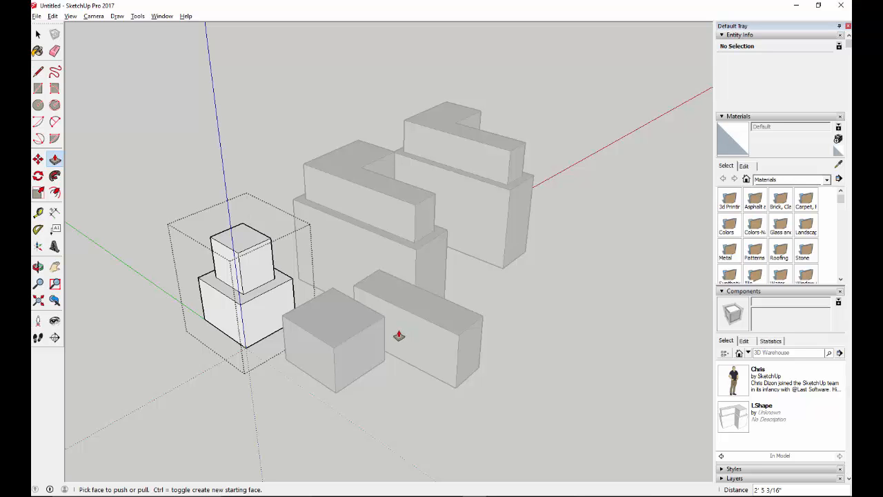
middle_drag(528, 370, 204, 410)
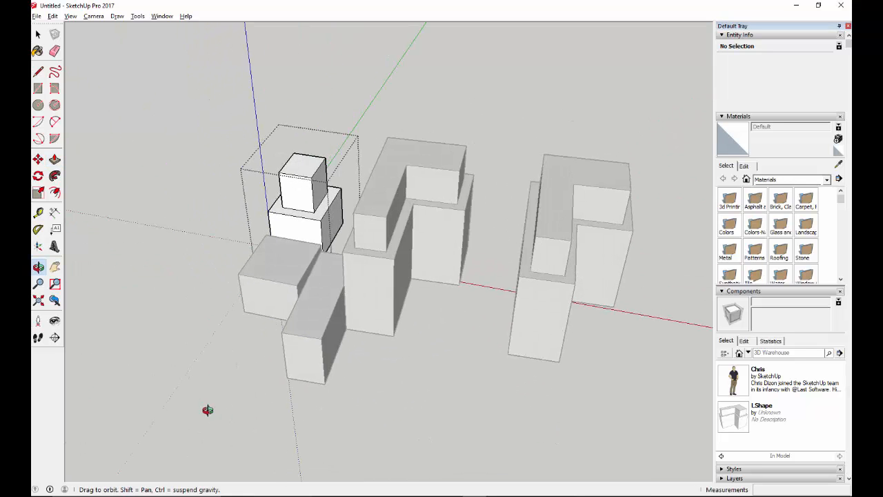